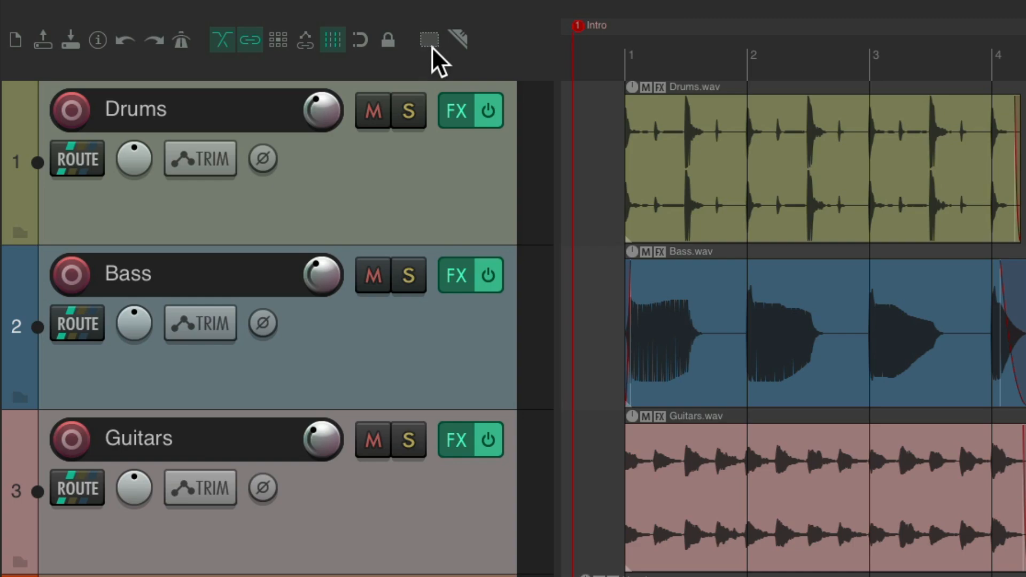
right_click(514, 57)
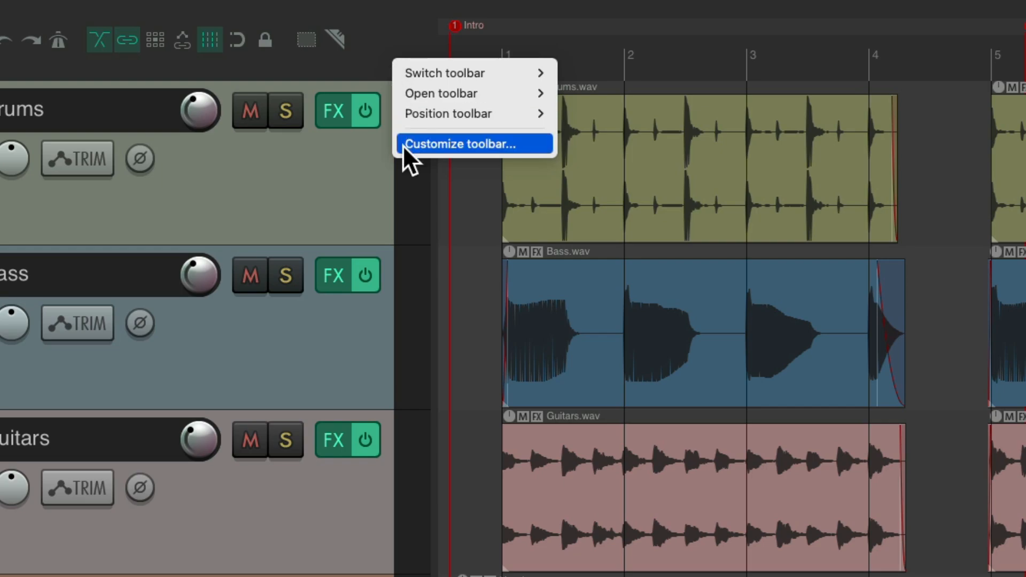
click(402, 145)
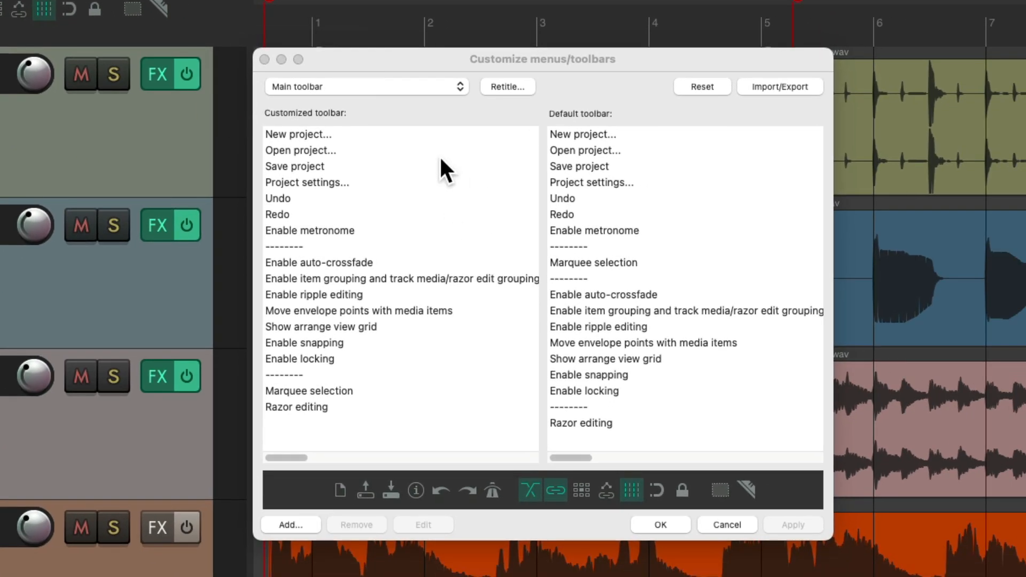
click(282, 59)
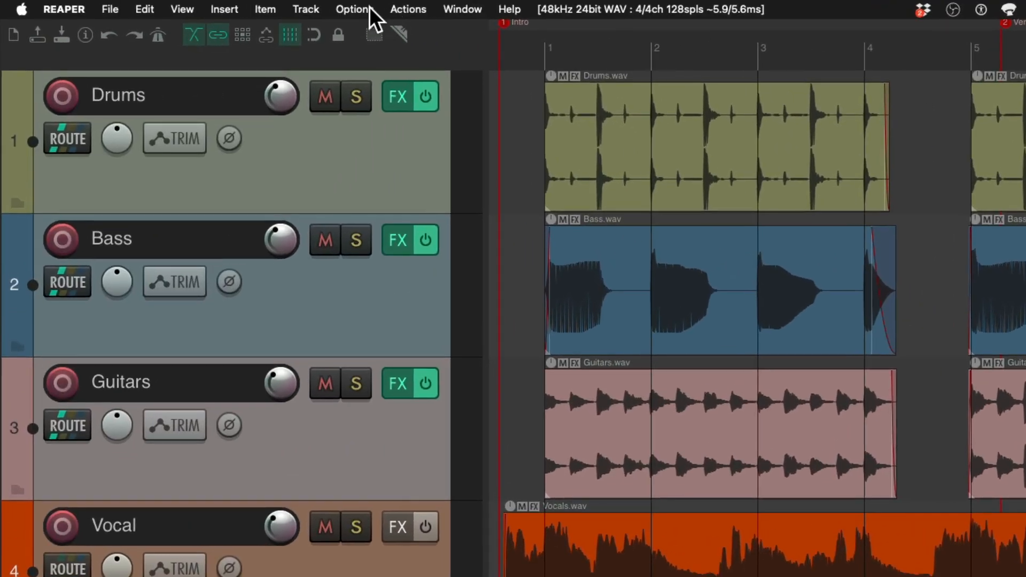
- Turn on Show FX inserts in TCP and look over the inserts of the Drums, Bass and Guitars tracks
click(358, 7)
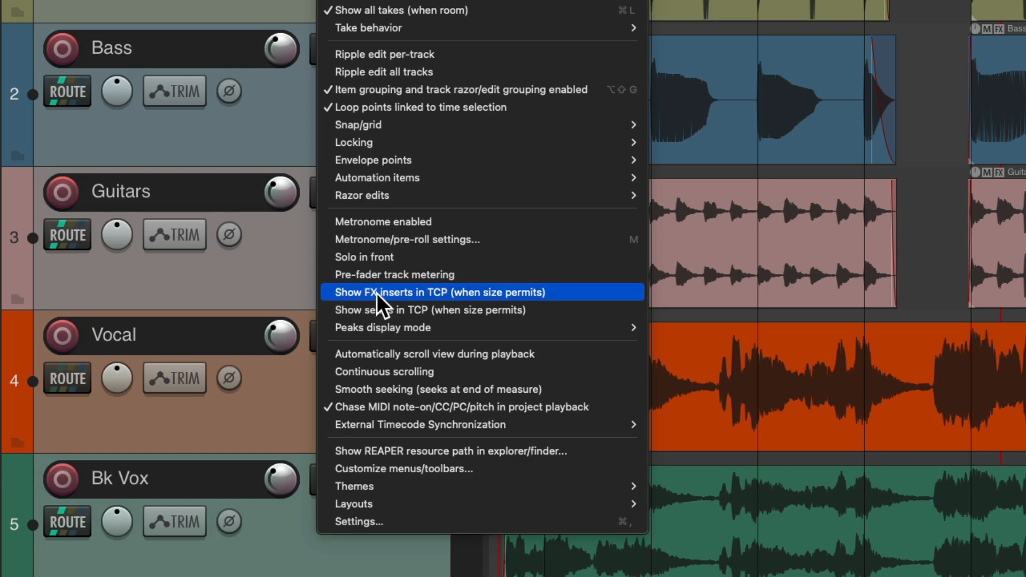
click(409, 293)
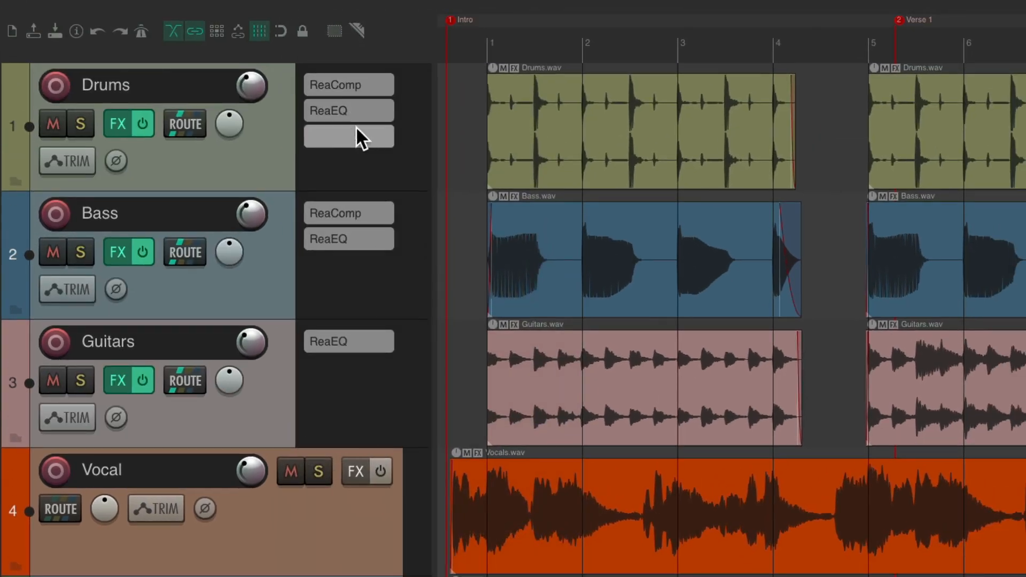
click(380, 79)
click(381, 80)
click(378, 106)
click(377, 106)
click(381, 213)
click(382, 212)
click(380, 240)
click(380, 239)
click(379, 342)
click(378, 342)
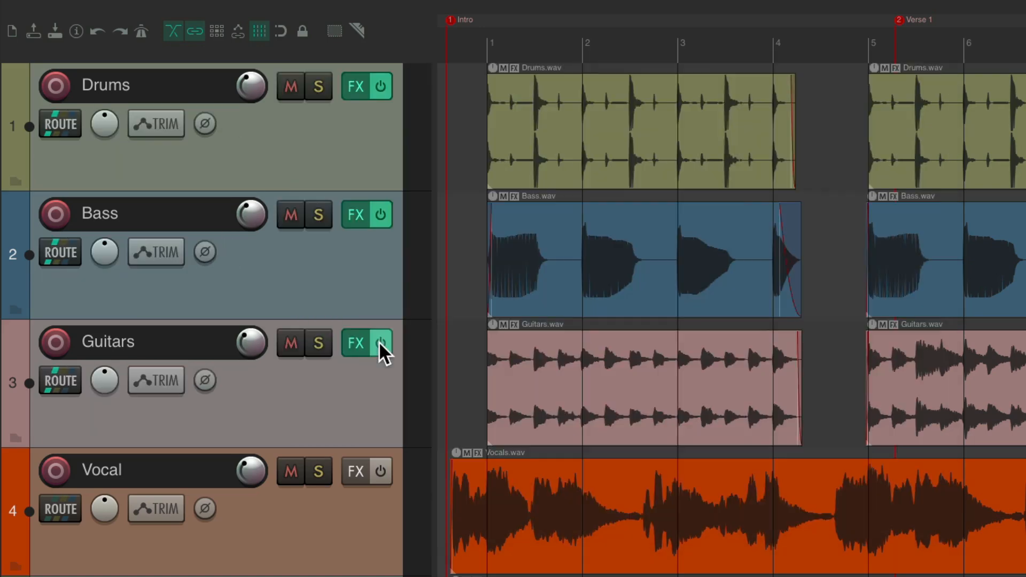
click(357, 86)
click(496, 91)
click(507, 101)
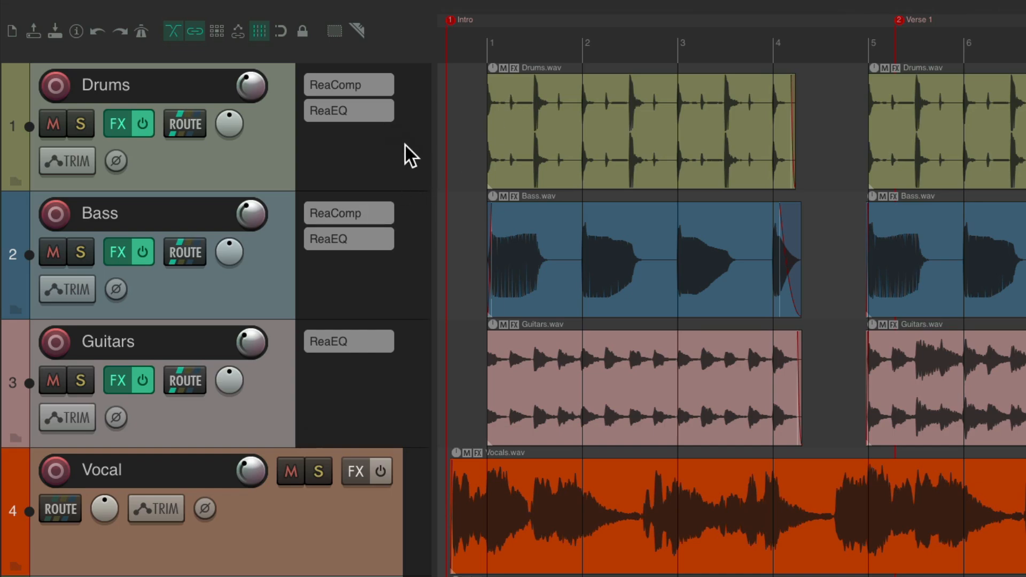
- Turn off the Show FX inserts in TCP option
mouse_move(355, 148)
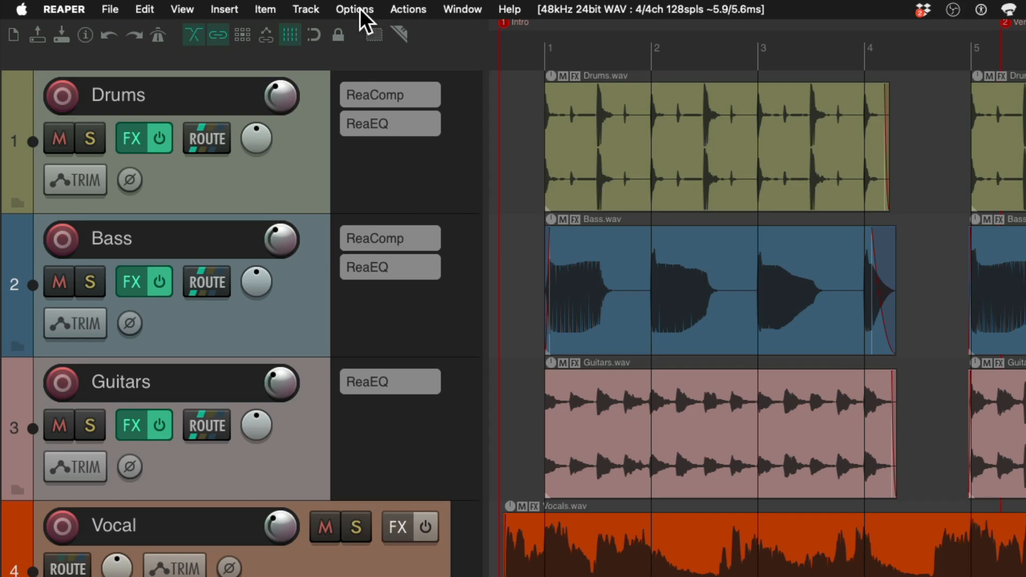
click(354, 10)
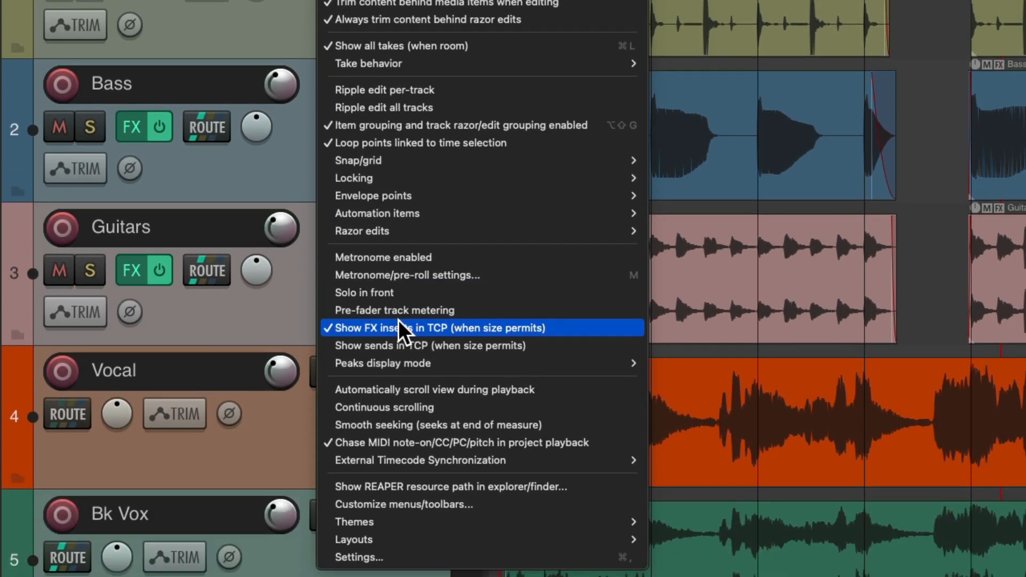
click(445, 327)
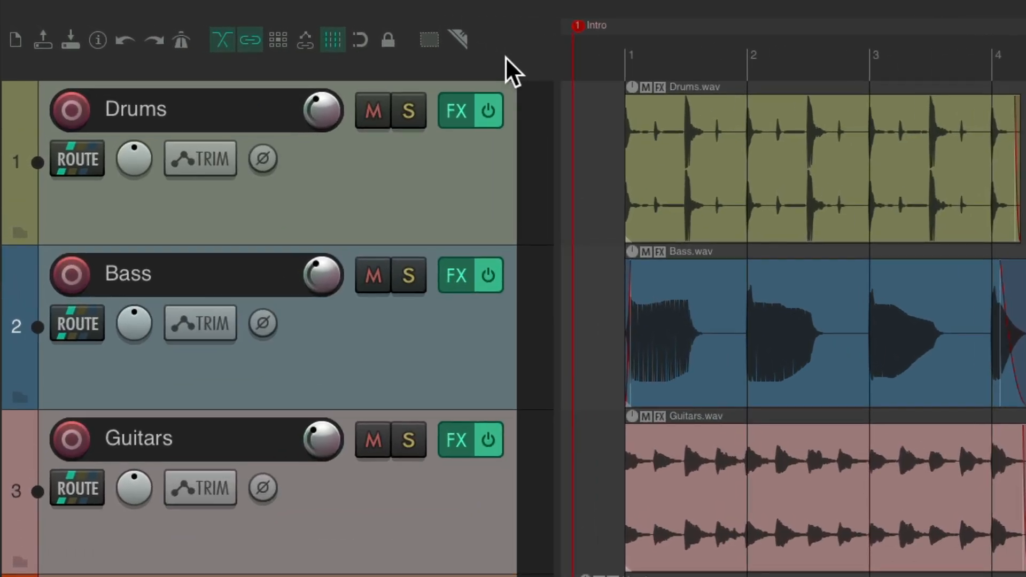
- Add the action "Options: Show FX inserts in TCP (when size permits)" to the main toolbar, filtering the actions by "fx tcp"
right_click(518, 59)
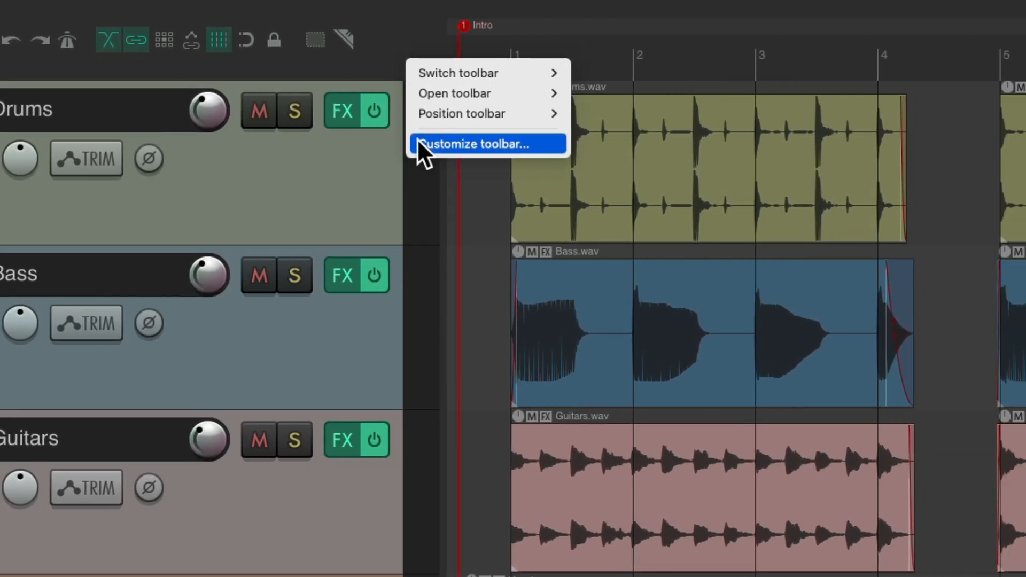
click(419, 143)
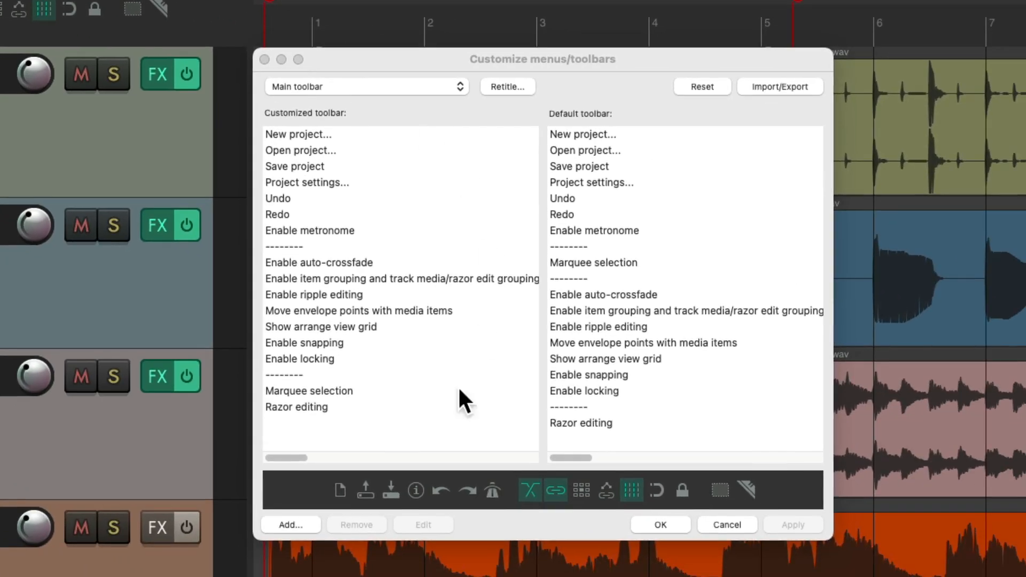
click(304, 527)
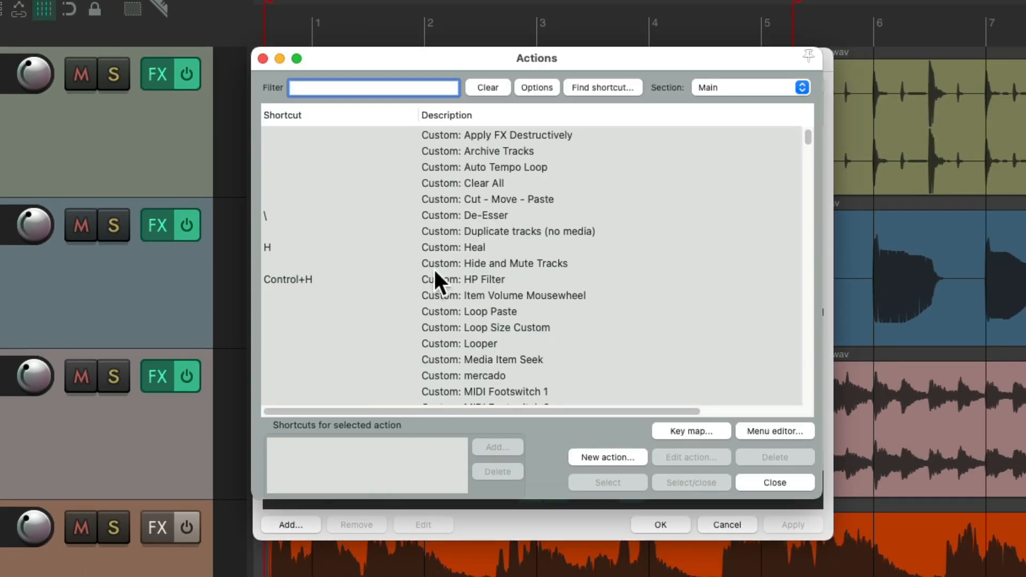
text(fx )
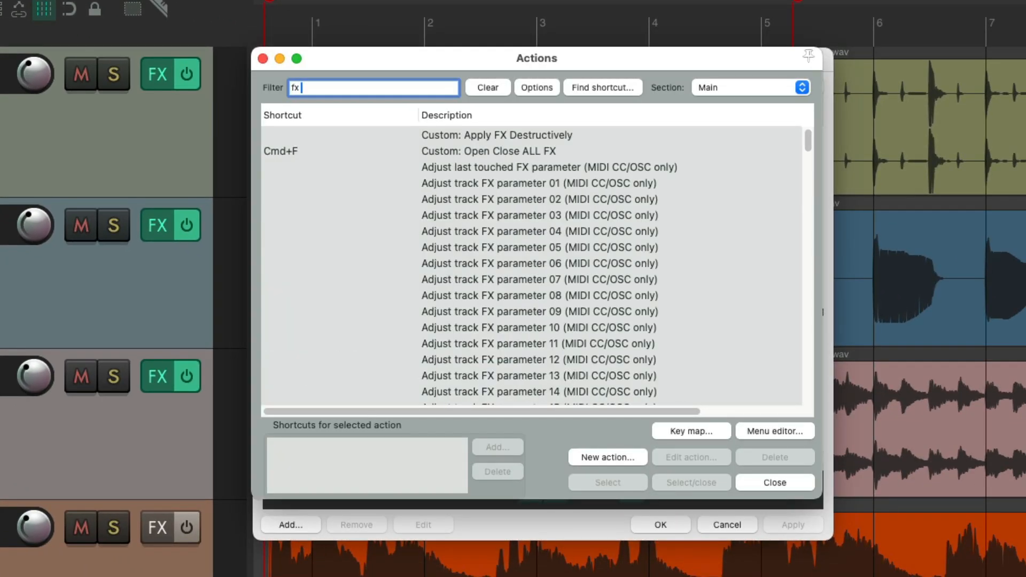
text(tcp)
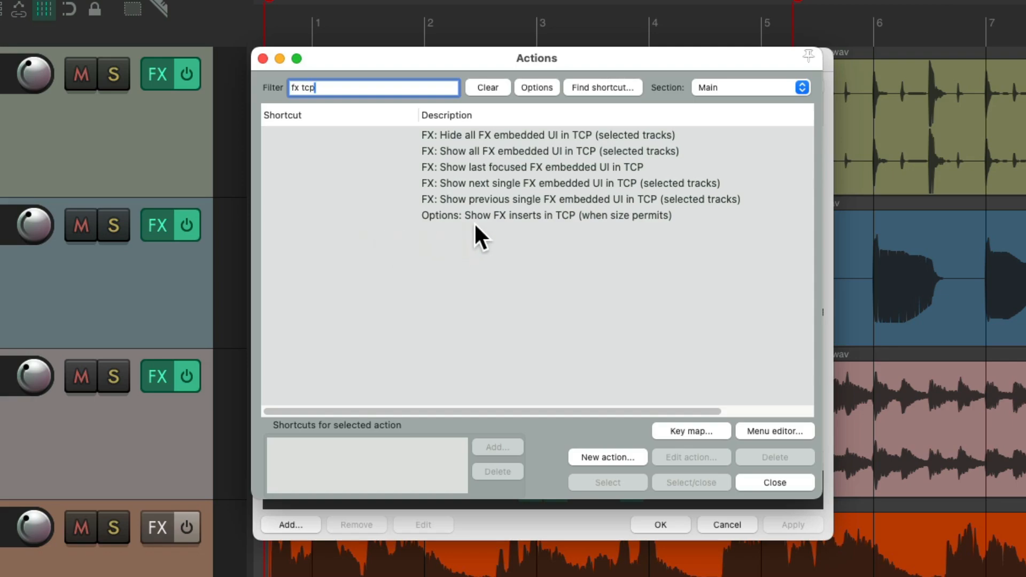
click(488, 214)
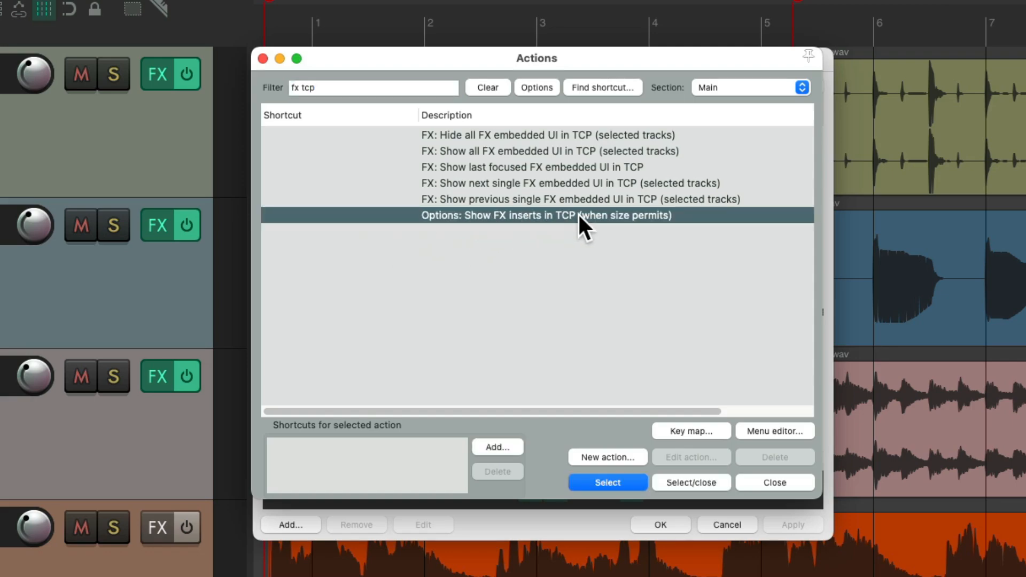
double_click(546, 212)
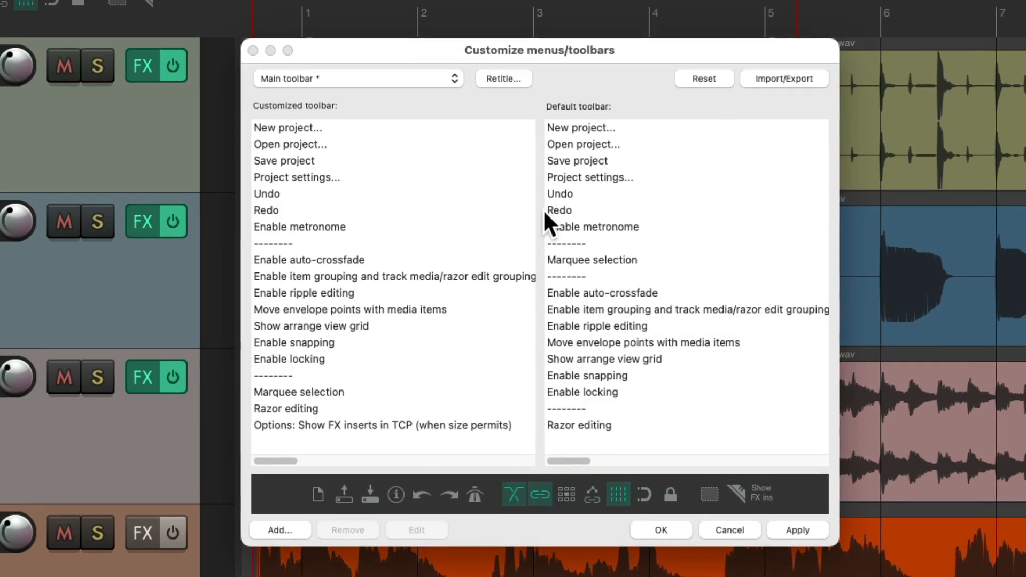
- Insert a separator before the Show FX inserts entry in the customized main toolbar and save the changes
click(382, 427)
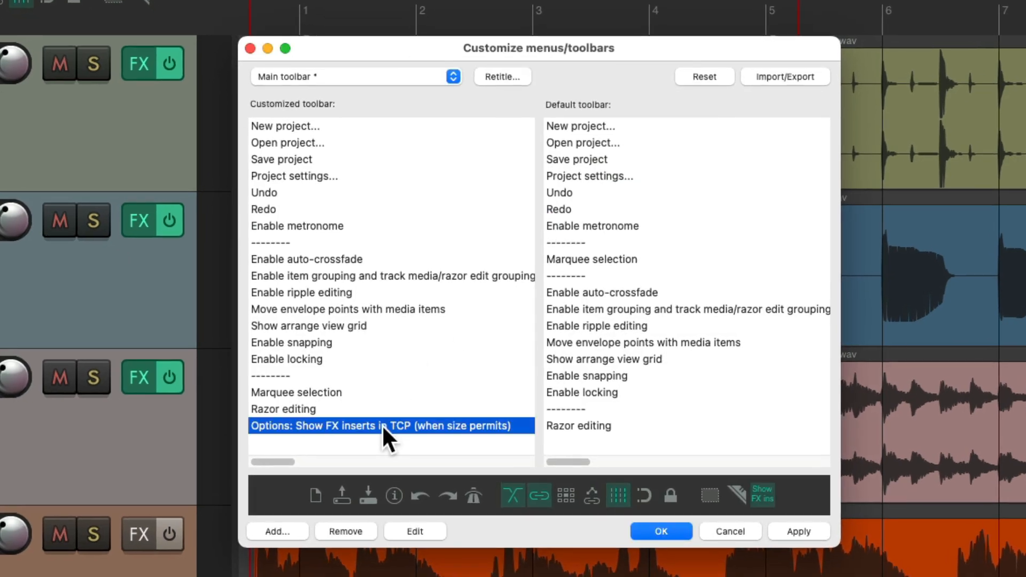
right_click(385, 427)
click(396, 488)
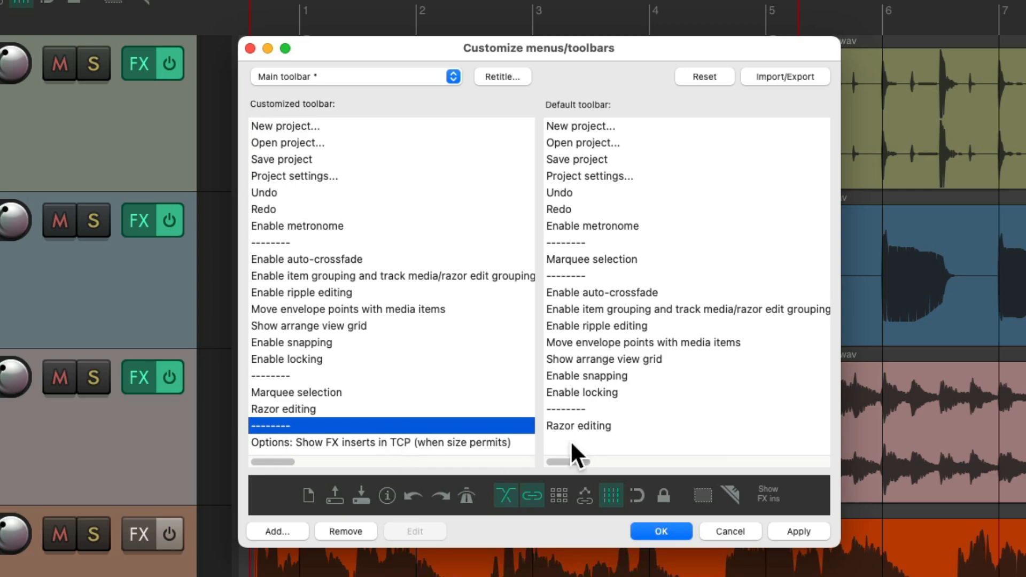
click(673, 531)
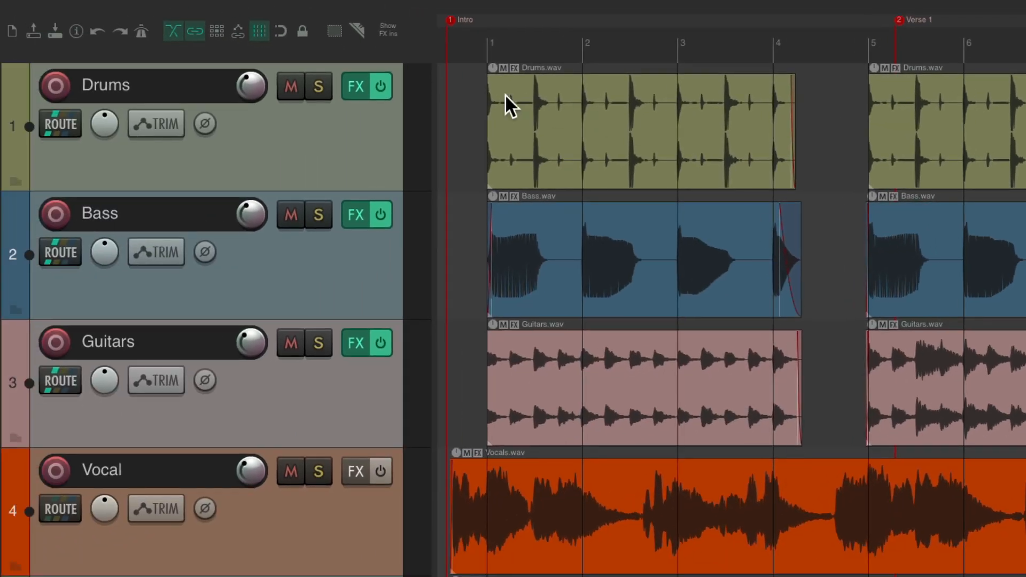
- Test the new Show FX inserts toolbar button by showing and hiding the track inserts
click(389, 25)
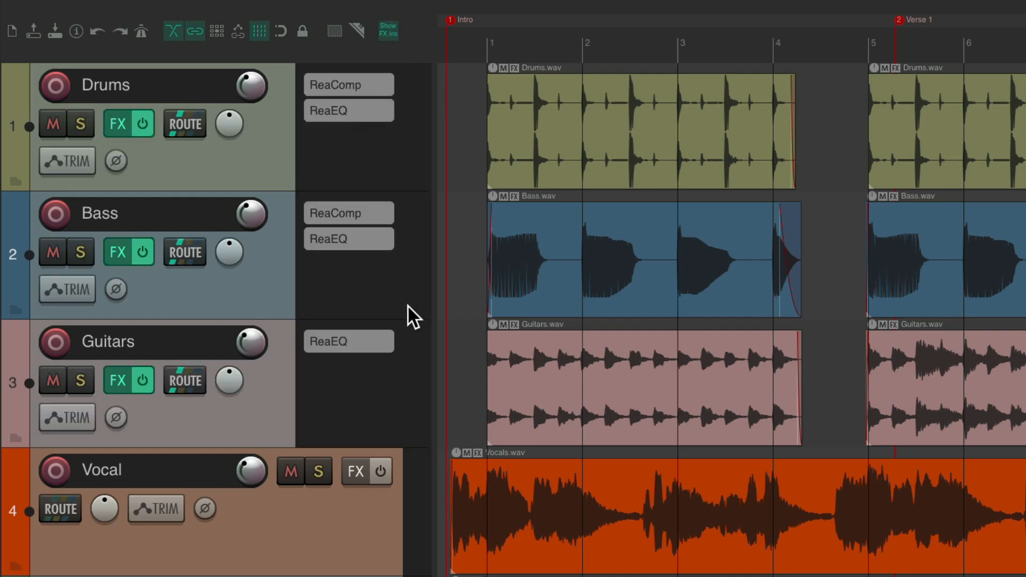
click(393, 35)
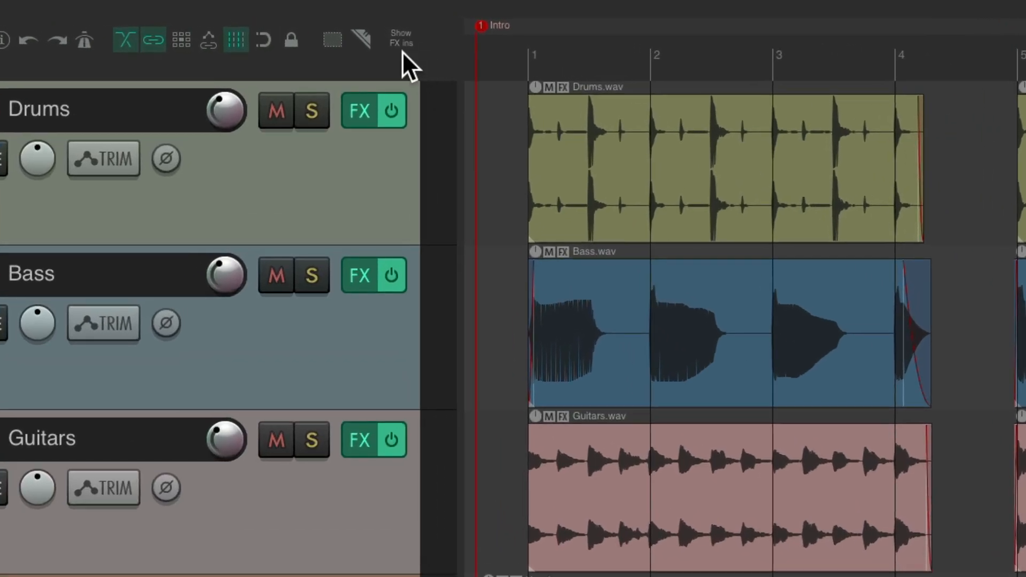
- Assign the icon toolbar_item_effects_fx_show.png to the Show FX inserts toolbar button, filtering the icons by "fx", and save the toolbar
right_click(425, 54)
click(440, 138)
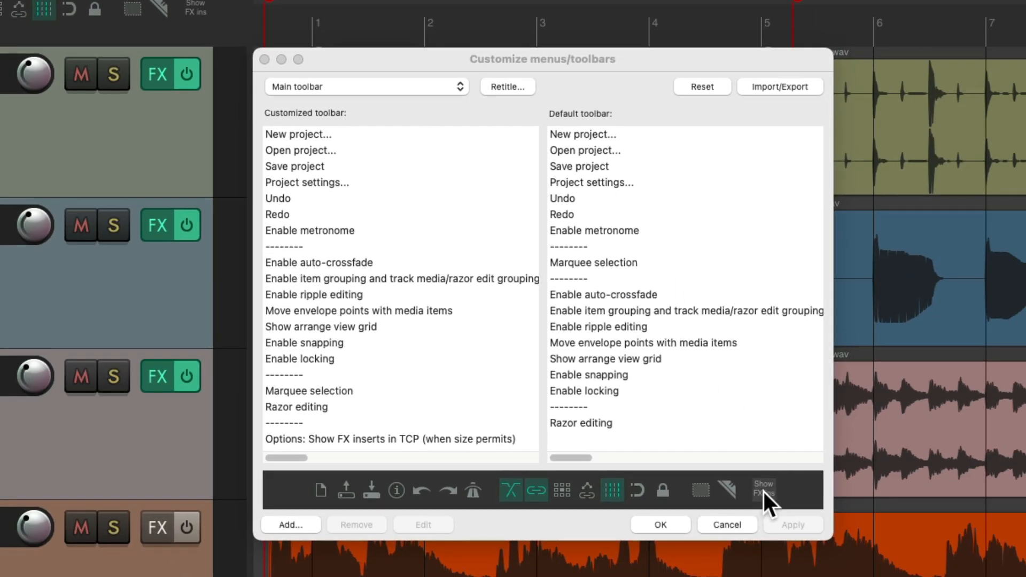
click(763, 491)
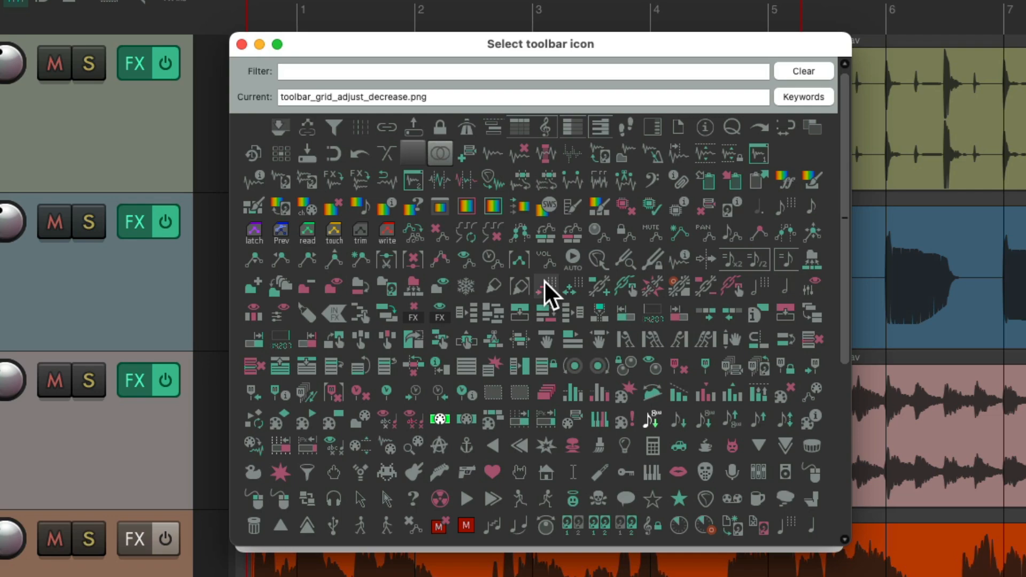
click(489, 71)
text(fx)
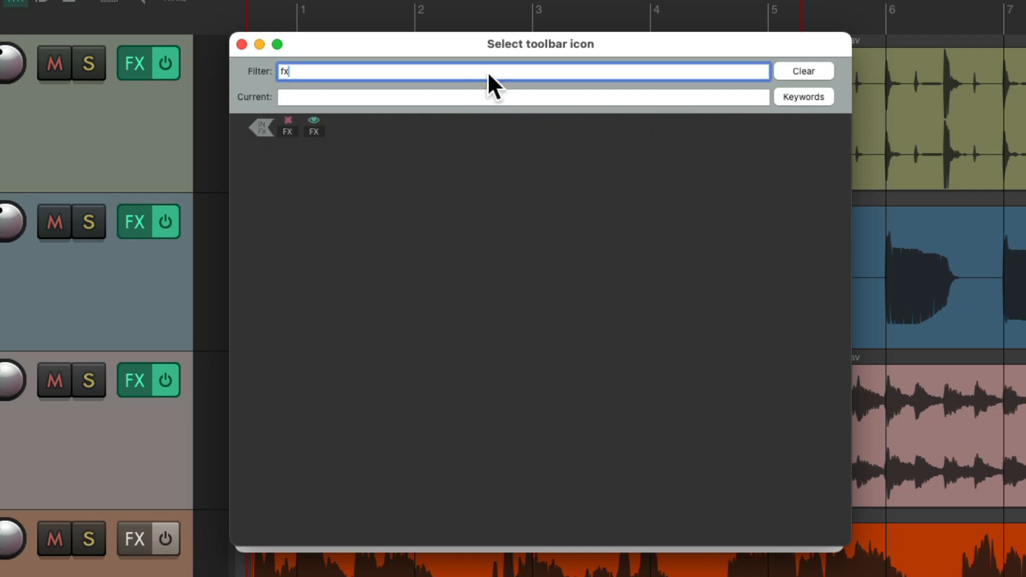
click(314, 129)
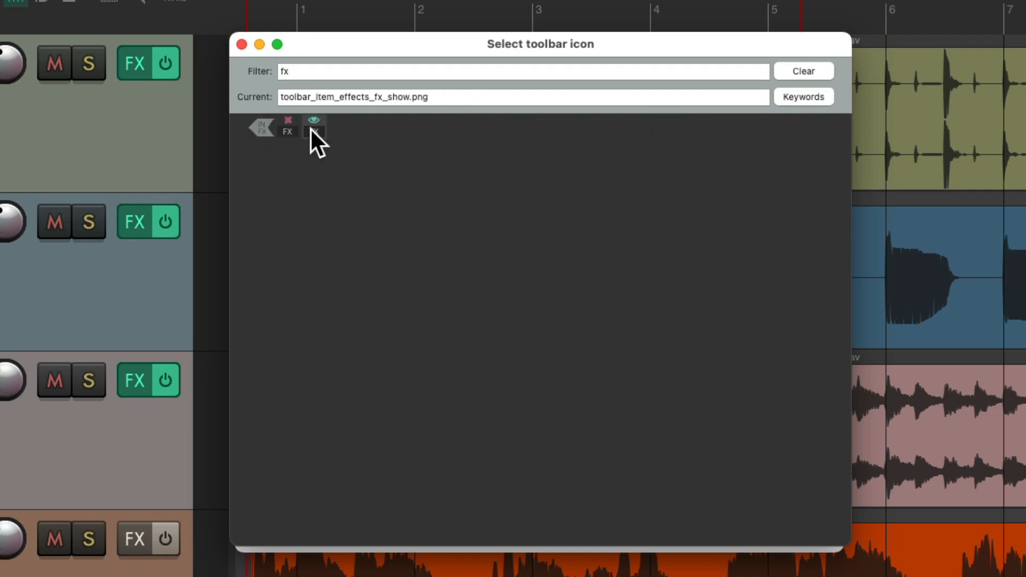
click(309, 127)
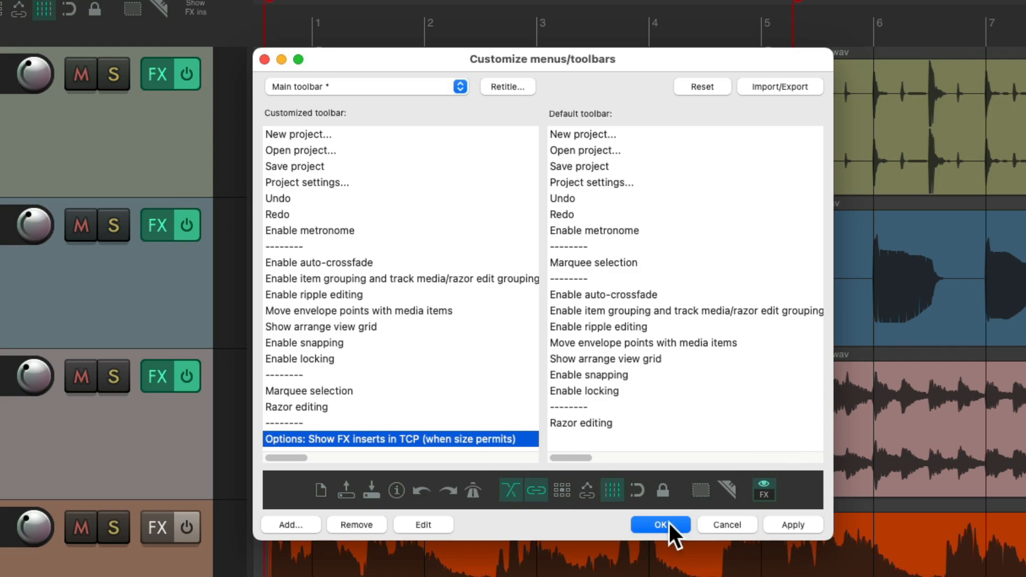
click(661, 525)
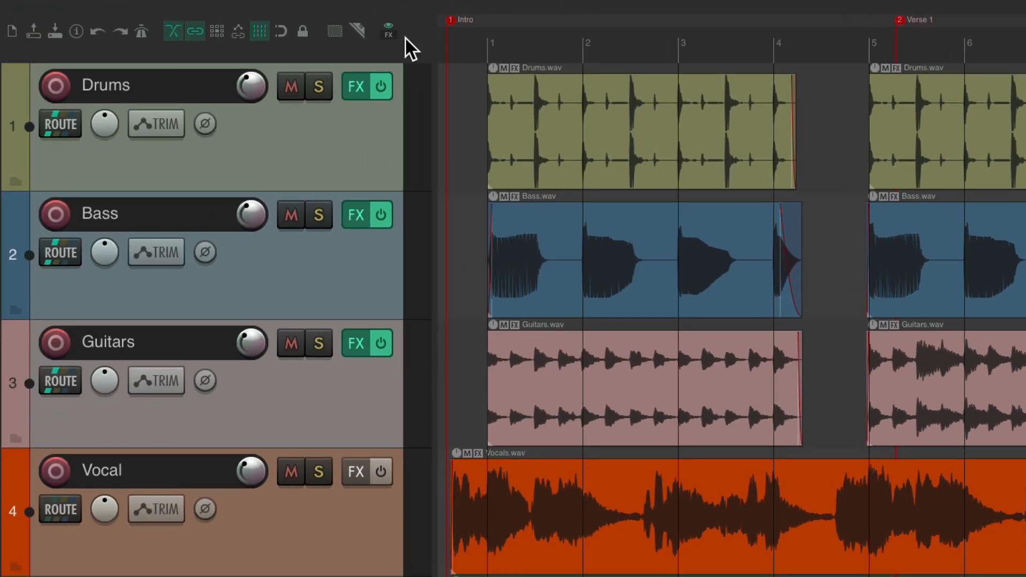
- Check the toolbar button with its new FX icon by switching the track inserts on and back off
click(390, 30)
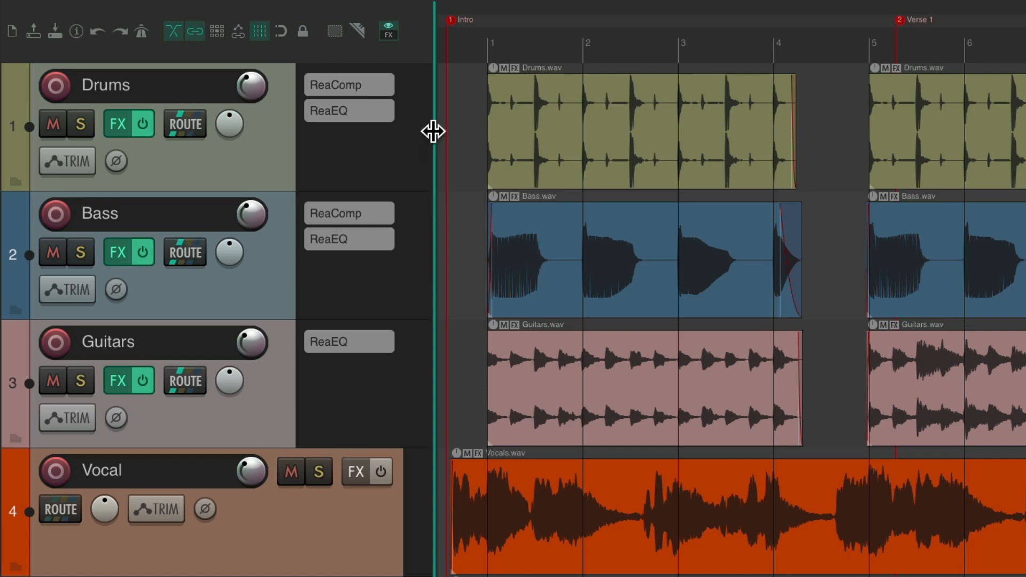
click(389, 30)
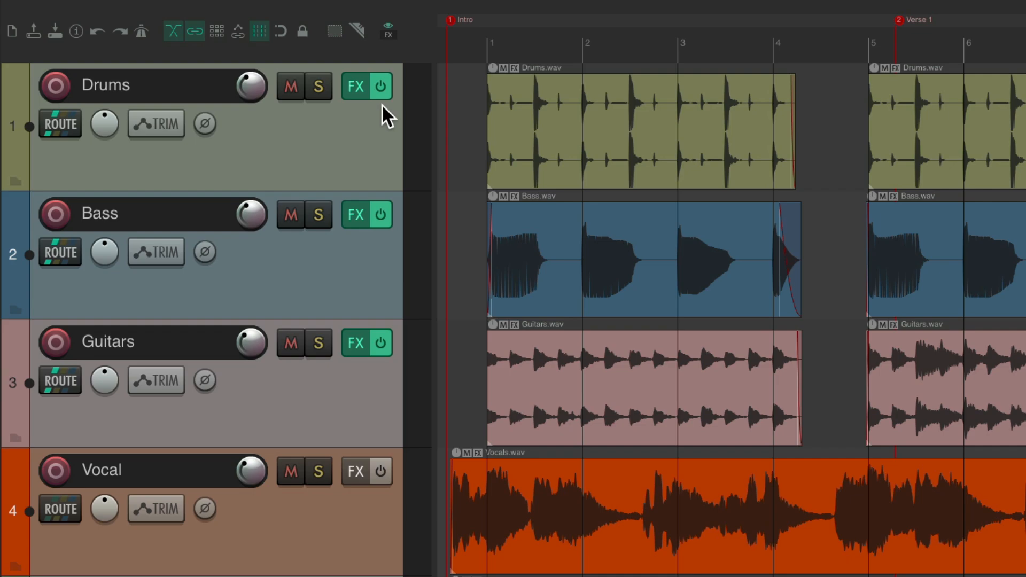
- Capture a screenshot of about 87 × 63 px around the Drums track's green FX button and save it
key(super+shift+4)
drag(337, 64, 399, 109)
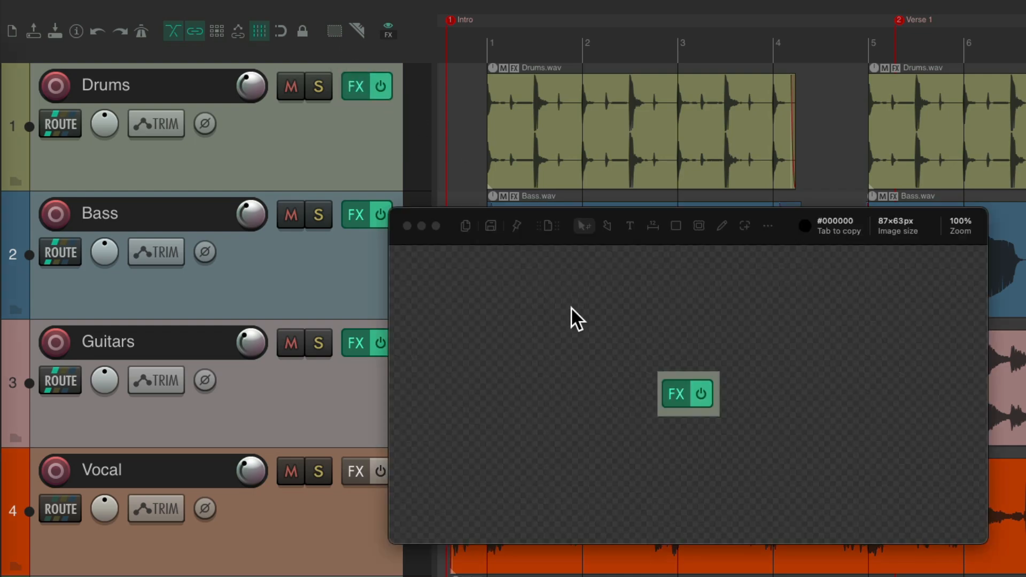
click(489, 226)
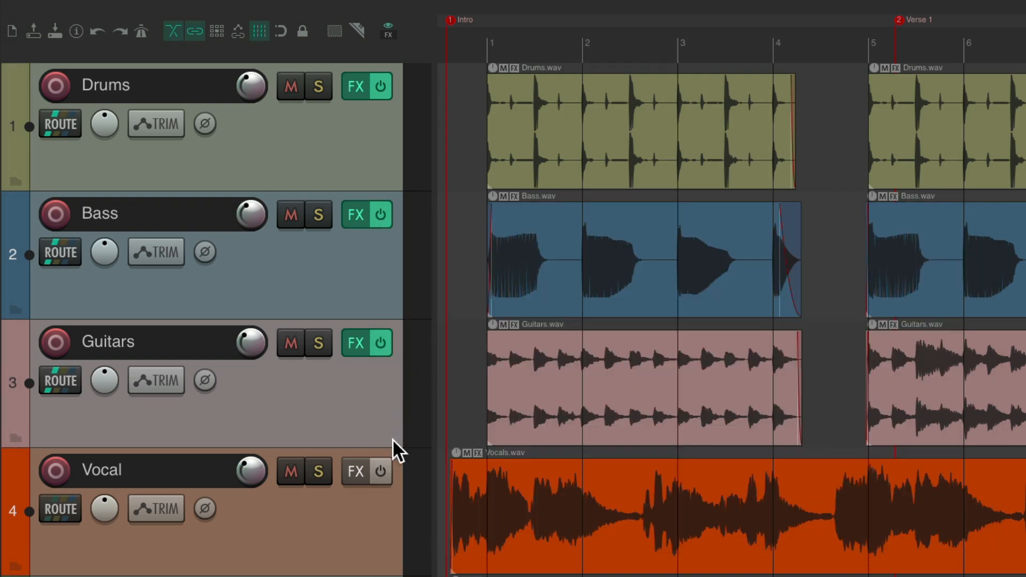
- Capture a screenshot of about 88 × 59 px around the Vocal track's grey FX button and save it
key(super+shift+4)
drag(337, 450, 398, 491)
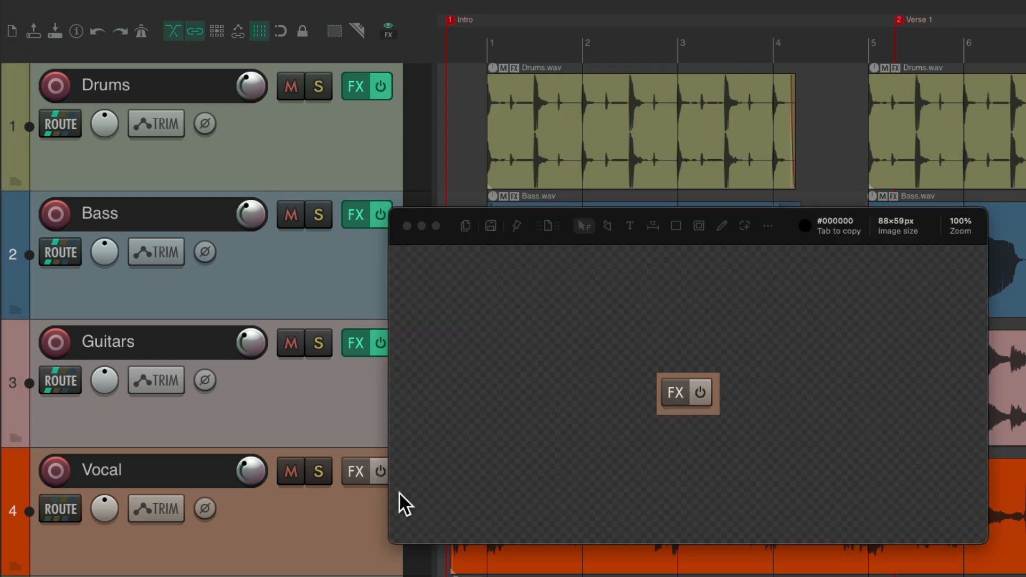
click(493, 226)
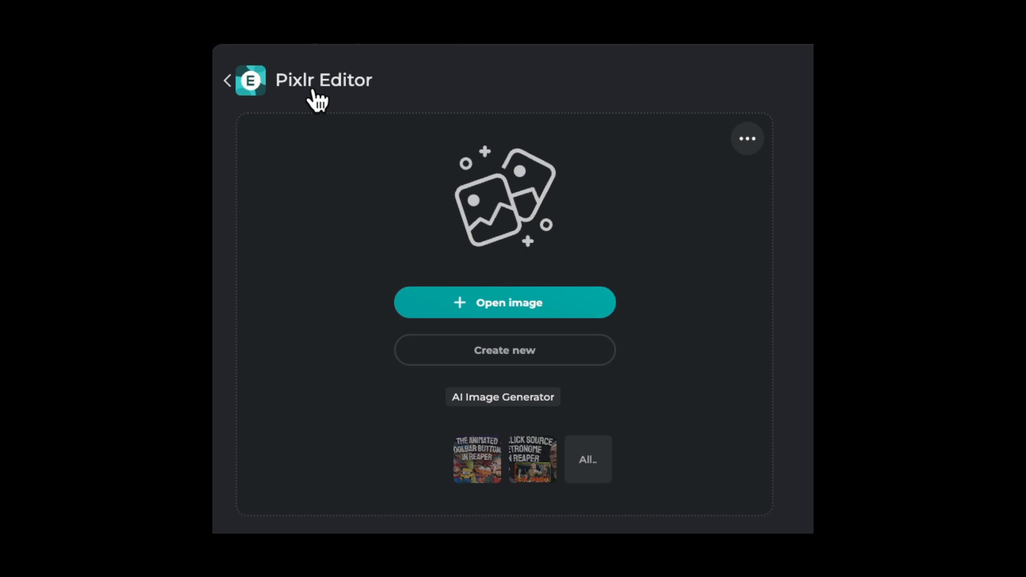
- Create a new 30 × 30 px image with no background in Pixlr Editor
click(549, 365)
click(592, 175)
text(30)
key(Tab)
text(30)
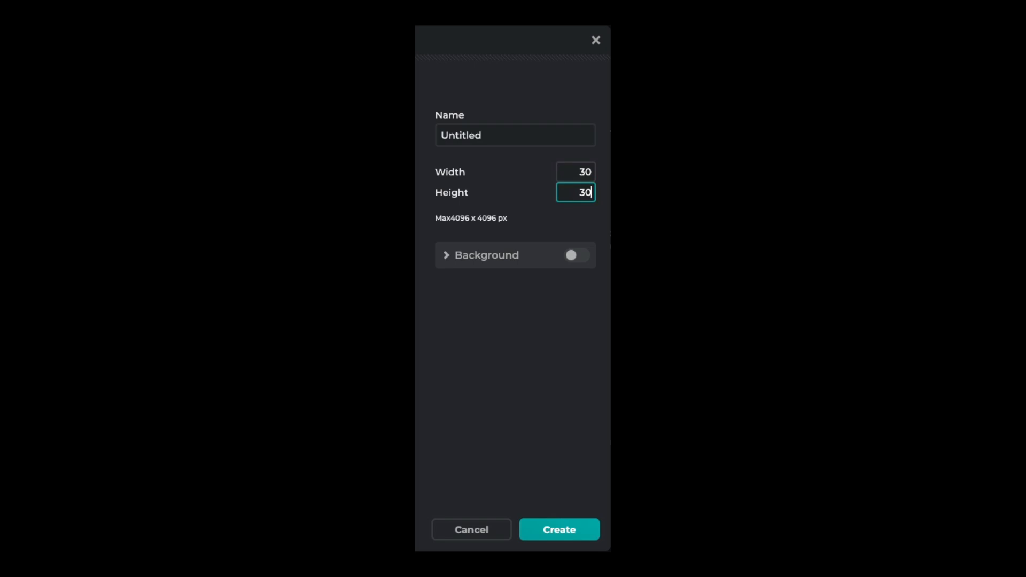
click(563, 537)
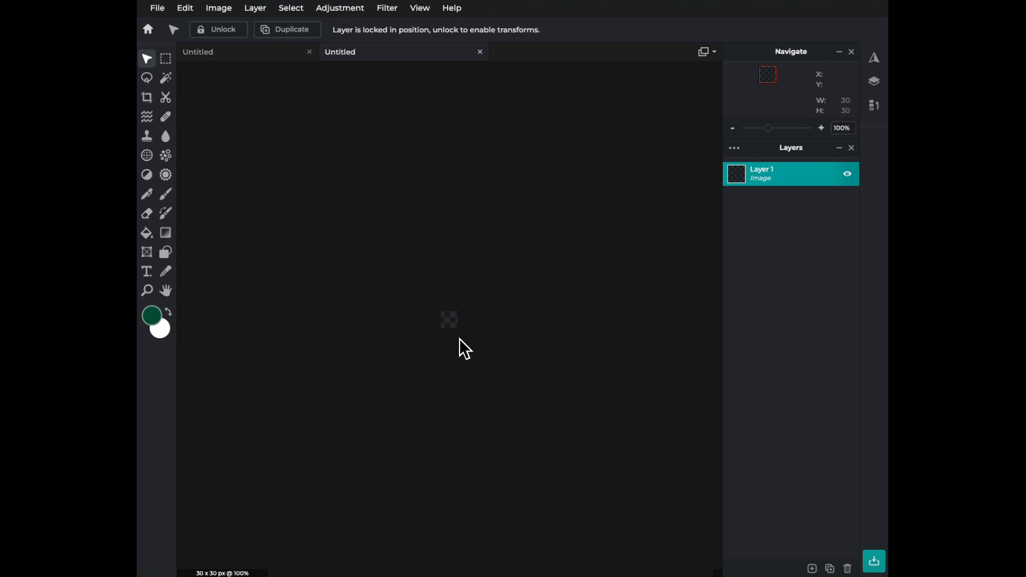
drag(768, 128, 796, 132)
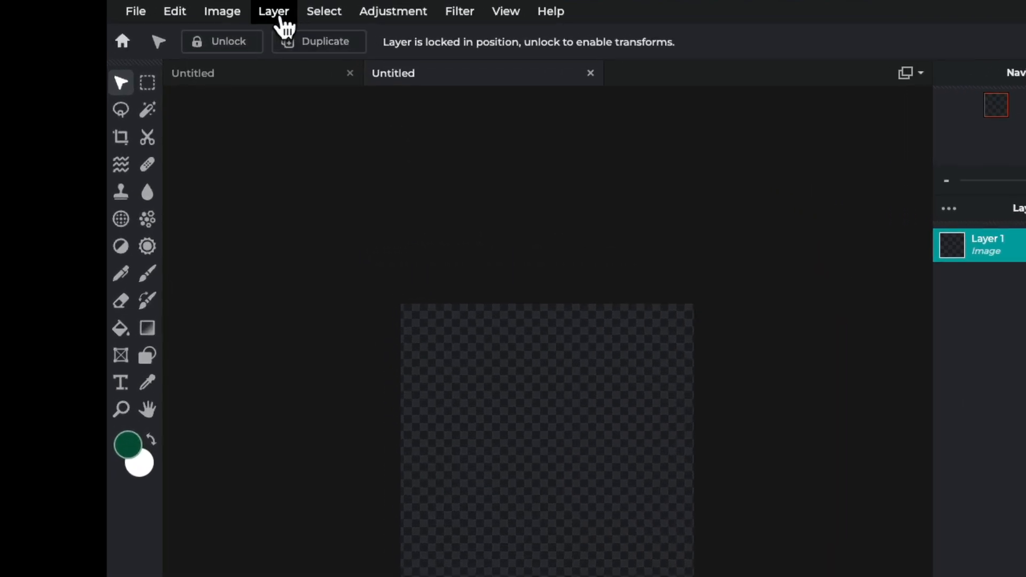
- Add the screenshot SCR-20241111-nuhf.png to the canvas as an image layer
click(280, 15)
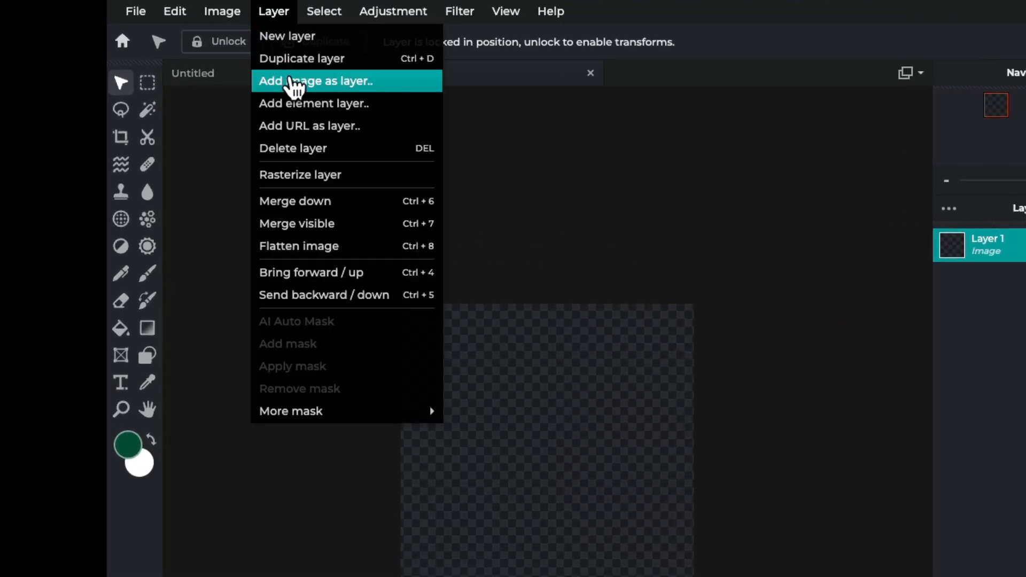
click(390, 86)
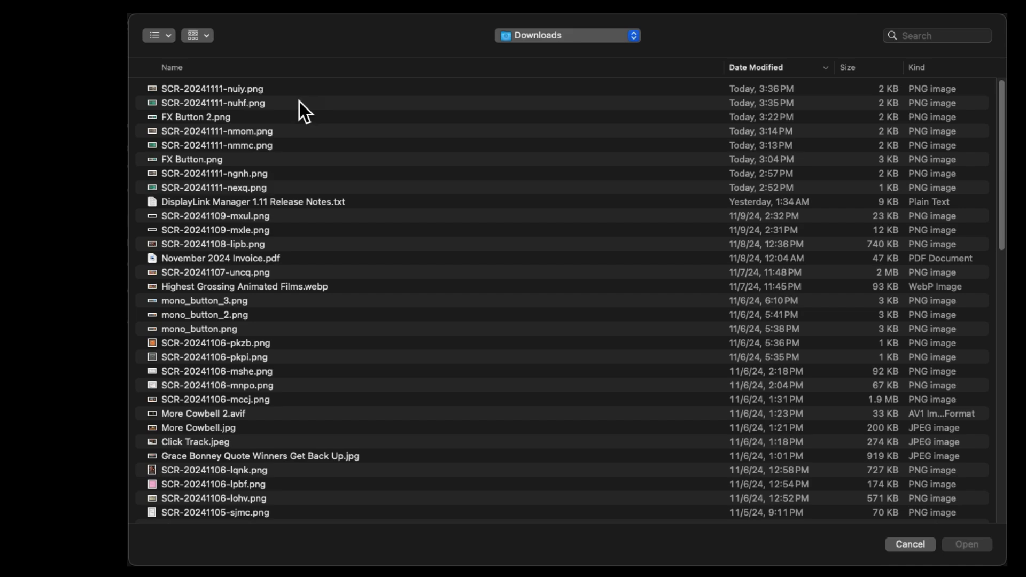
click(298, 103)
double_click(273, 103)
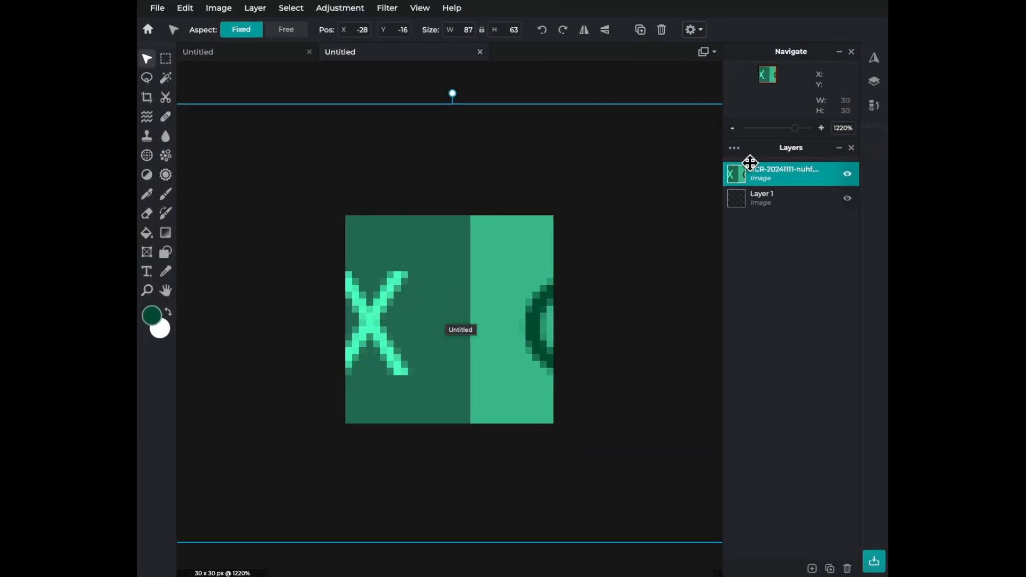
- Scale the screenshot layer to about 64 × 47 px and position it so the FX button's left part fills the canvas
click(791, 128)
drag(330, 235, 393, 260)
drag(457, 314, 454, 289)
click(795, 128)
drag(703, 456, 710, 462)
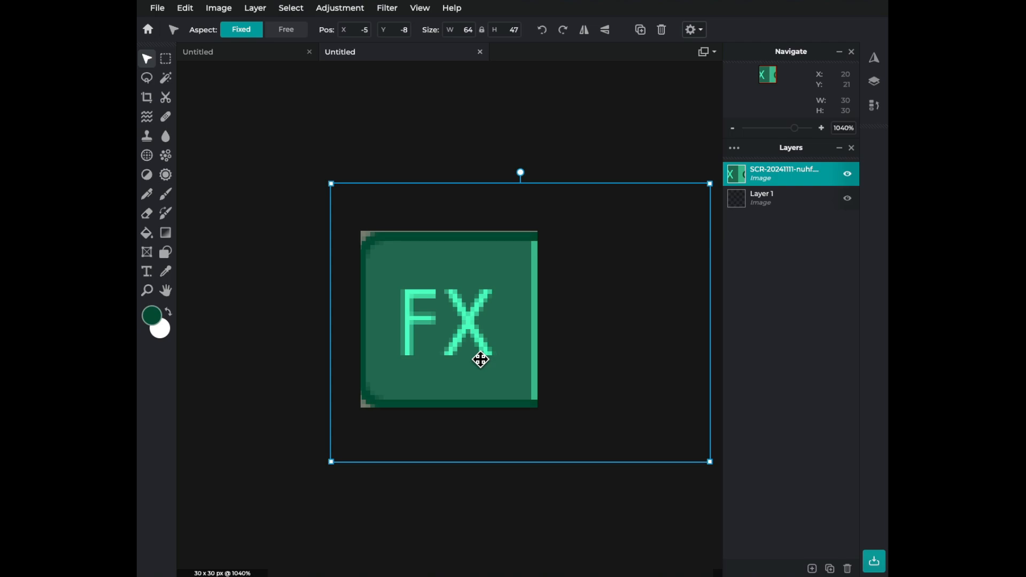
- Copy a strip about 5 × 30 px from the FX button's left edge and paste it as a new layer
key(m)
drag(390, 231, 366, 386)
drag(362, 404, 362, 404)
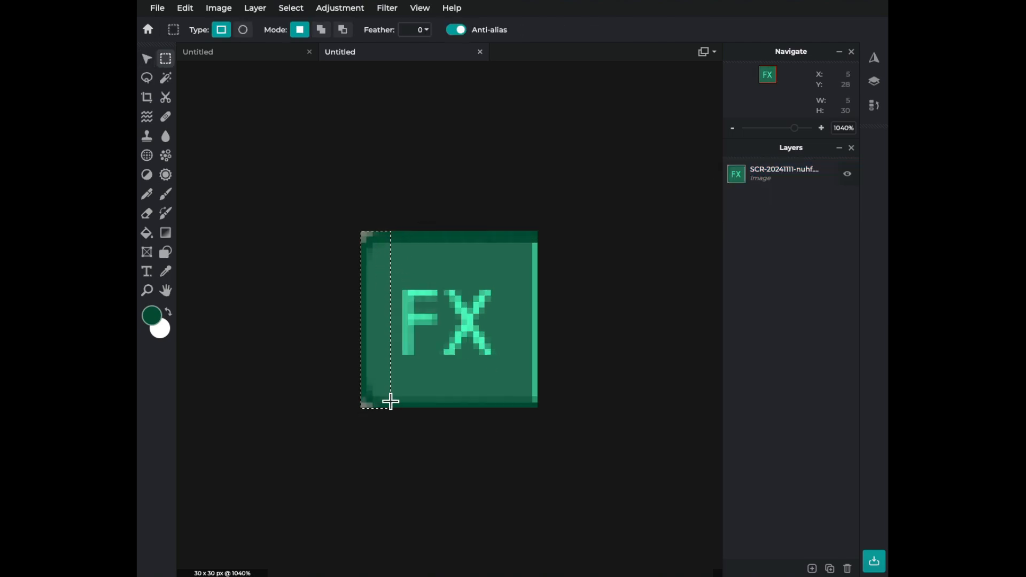
key(ctrl+c)
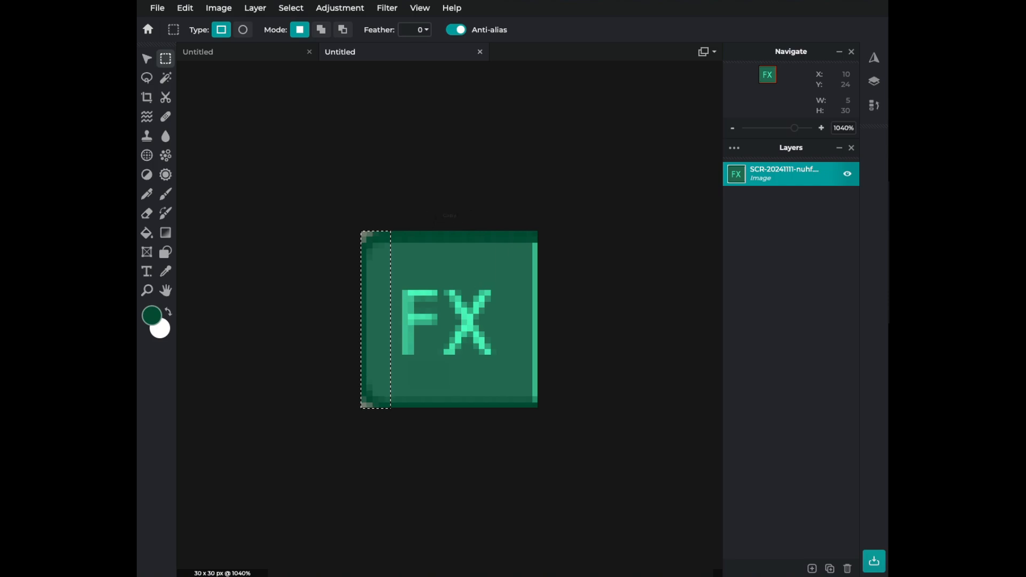
key(ctrl+v)
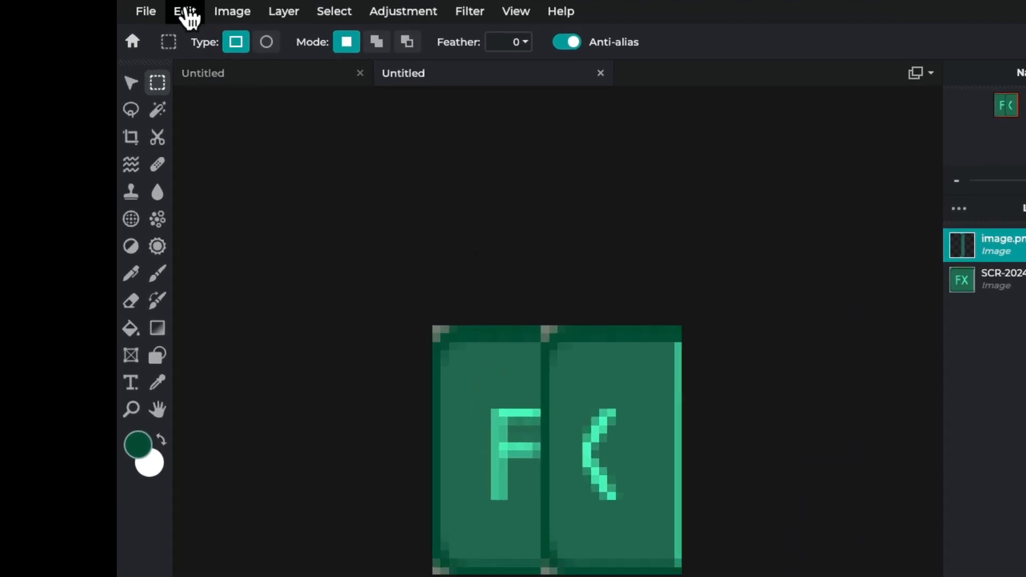
- Flip the pasted strip horizontally and place it on the button's right edge at X 25, Y 0
click(185, 10)
mouse_move(194, 213)
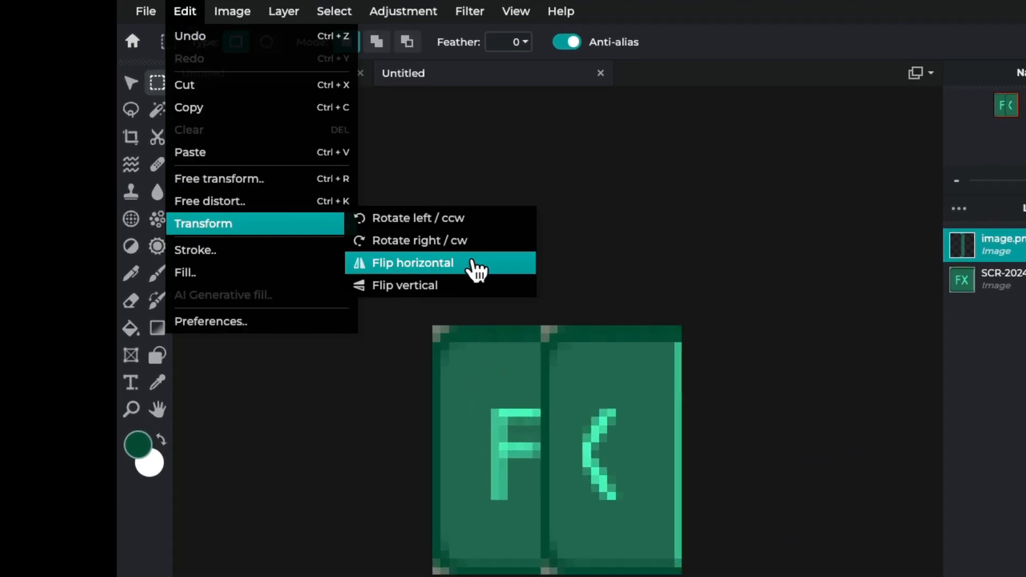
click(447, 263)
key(v)
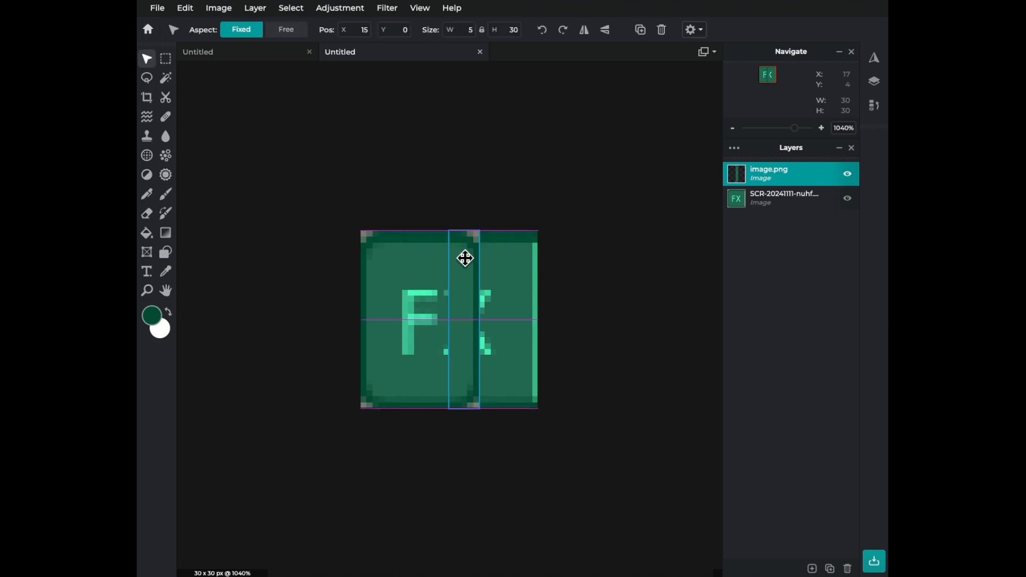
drag(465, 258, 520, 257)
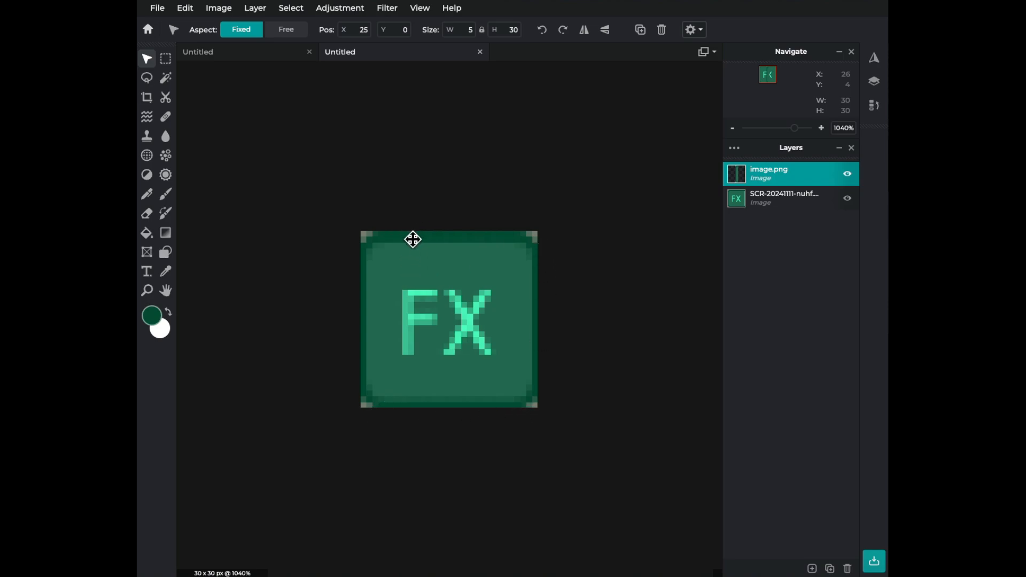
- Paint over the light corner pixels of the FX button in dark green with the 1 px brush
click(166, 194)
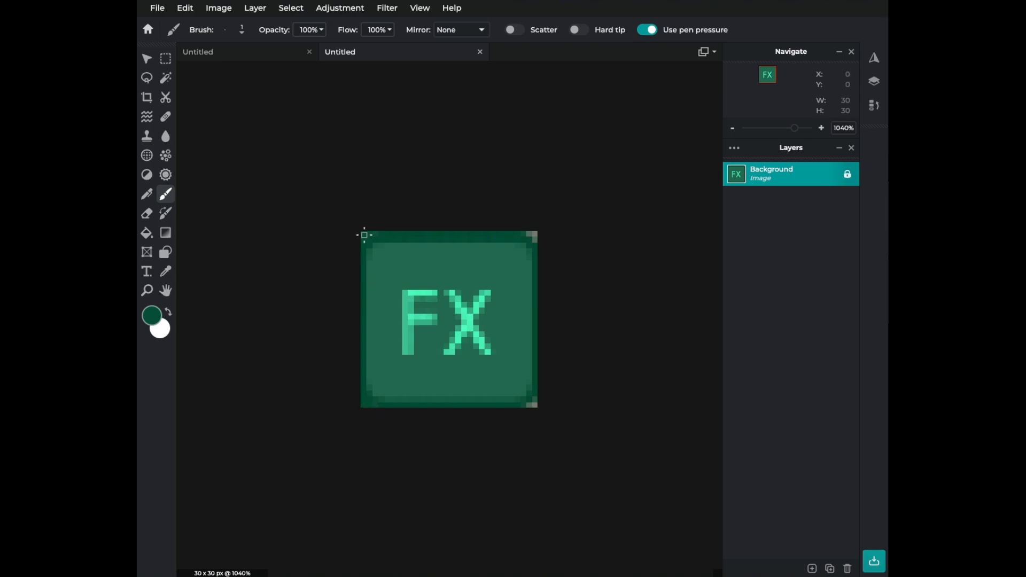
click(535, 238)
click(532, 404)
mouse_move(795, 129)
mouse_down()
mouse_move(772, 144)
mouse_move(798, 143)
mouse_up()
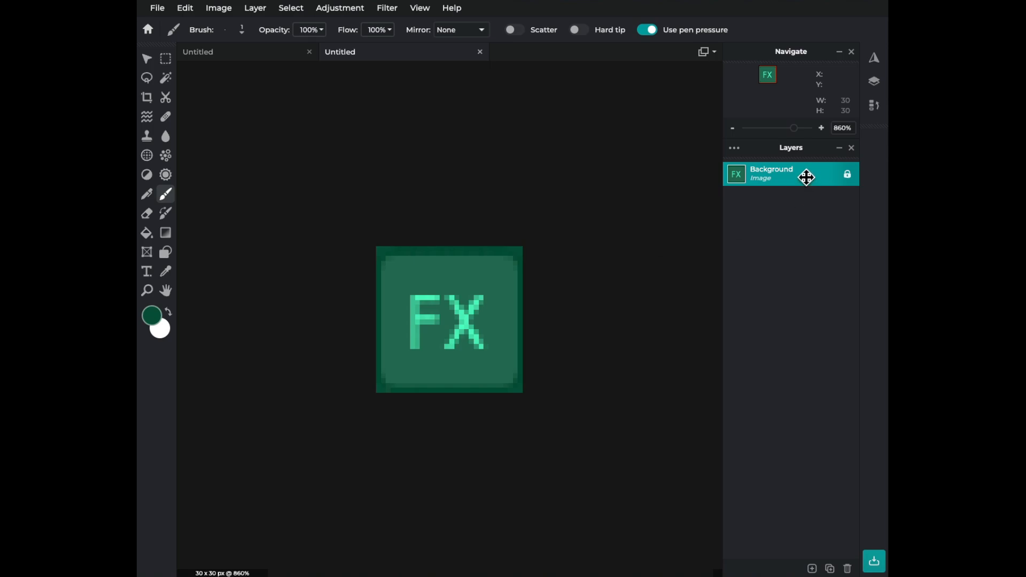
- Unlock and duplicate the Background layer, and hide the original
click(847, 175)
click(828, 570)
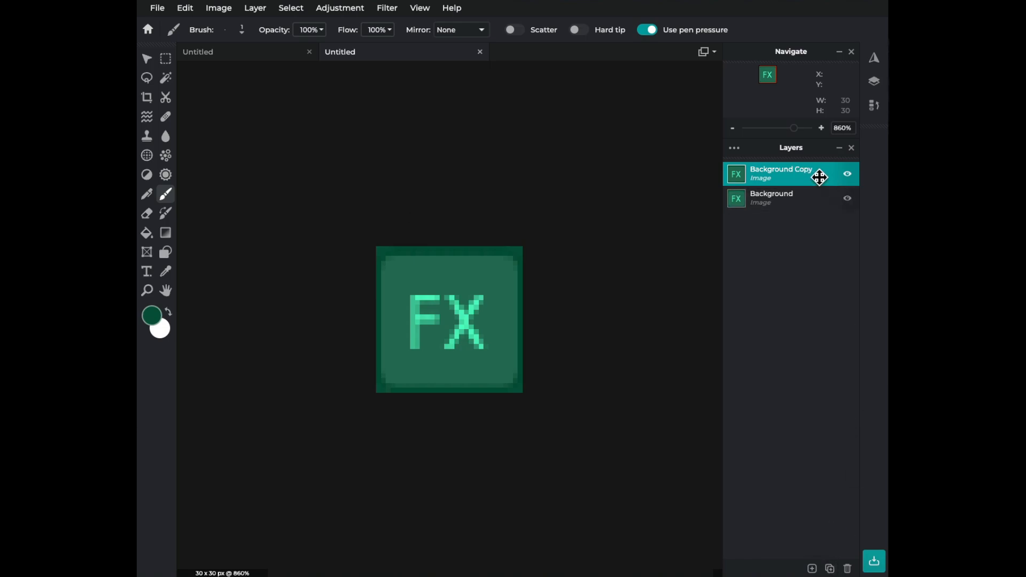
click(847, 198)
- Apply a hue of -28 and a saturation of -87 to the duplicated layer
click(340, 7)
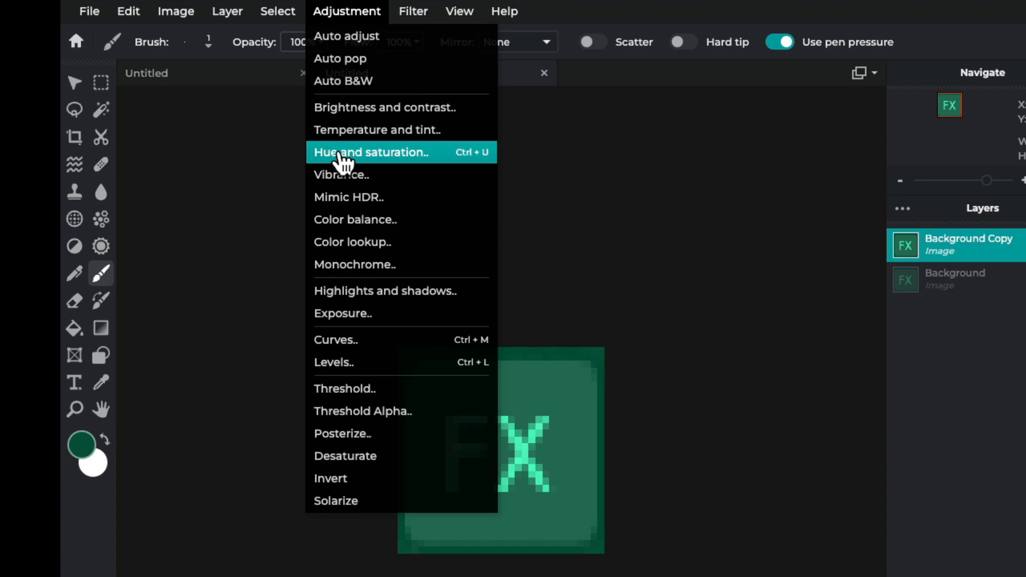
click(340, 156)
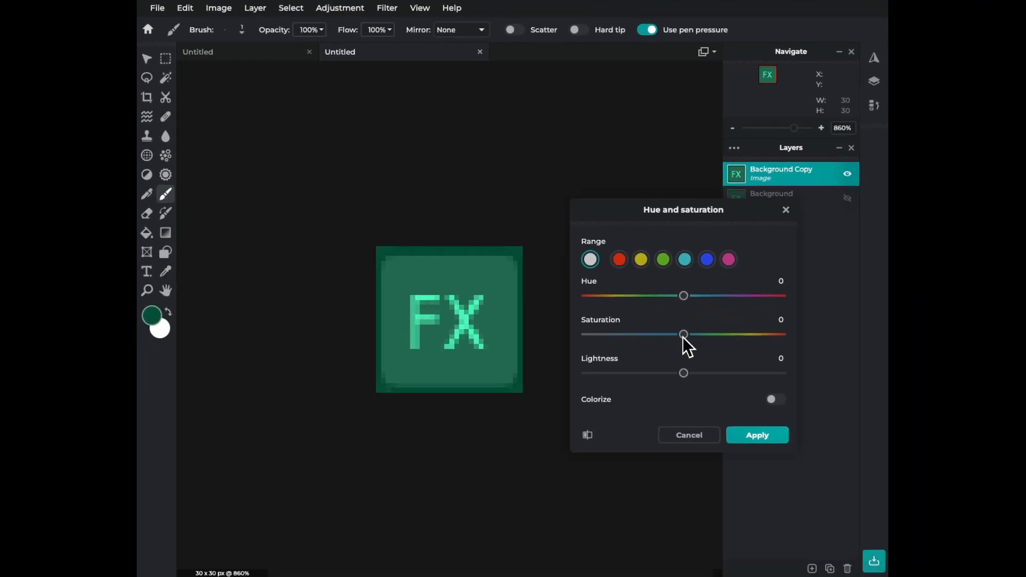
drag(684, 335, 598, 336)
drag(683, 299, 667, 300)
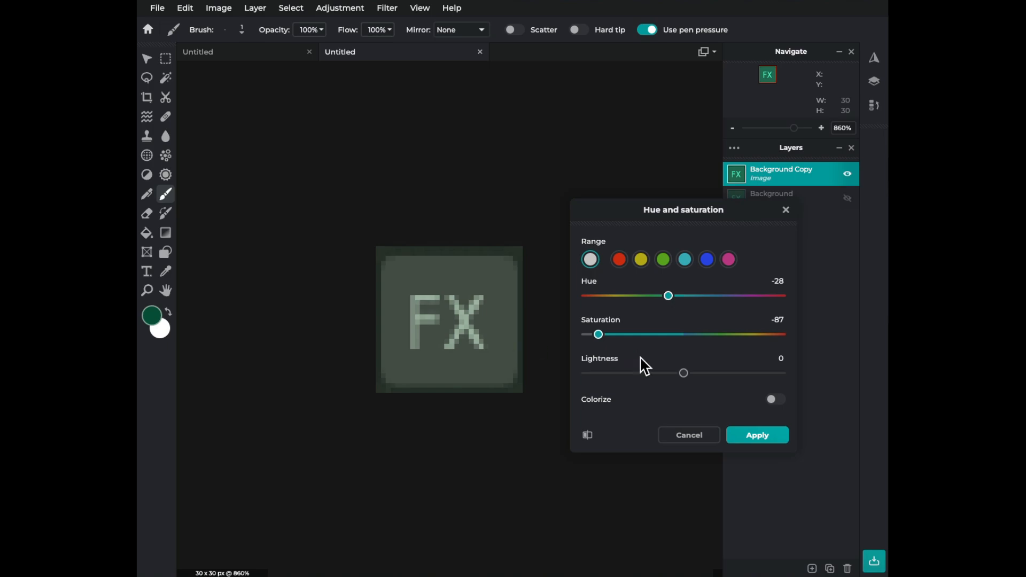
click(738, 436)
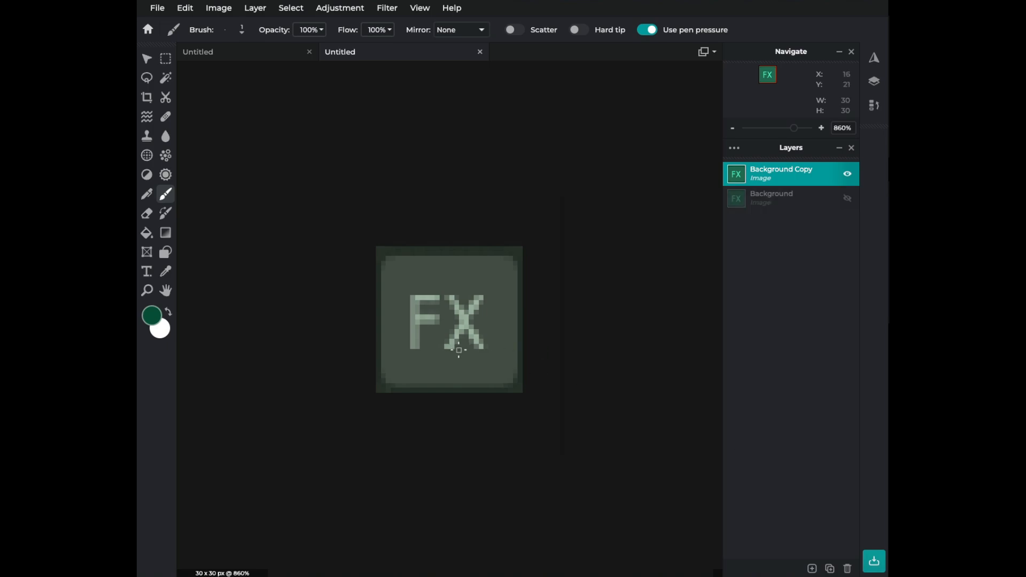
- Duplicate the desaturated layer, keep only the new copy shown, and set its lightness to 16
click(829, 568)
click(848, 199)
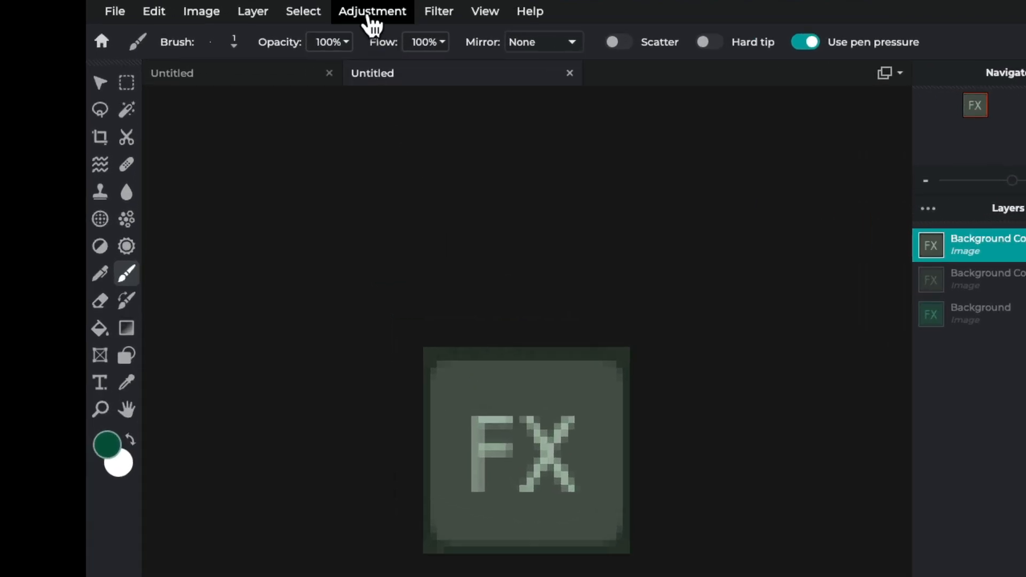
click(353, 9)
click(345, 127)
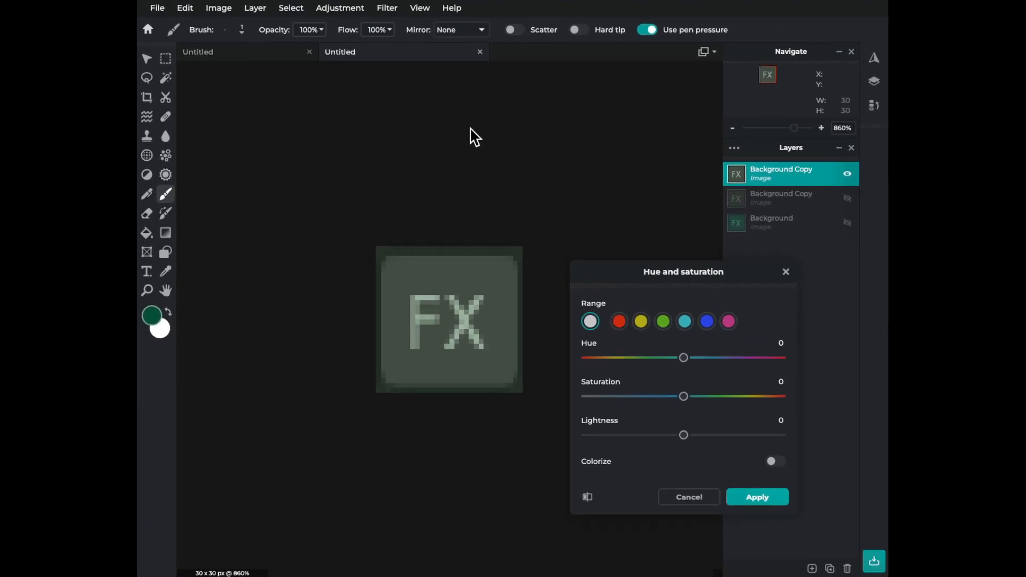
drag(823, 576, 831, 576)
drag(690, 437, 700, 435)
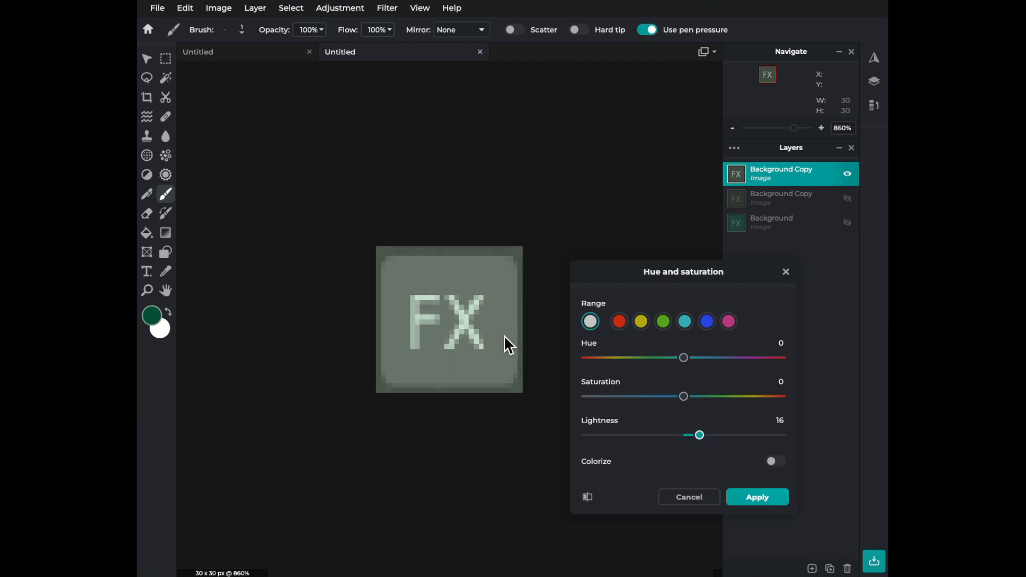
click(744, 497)
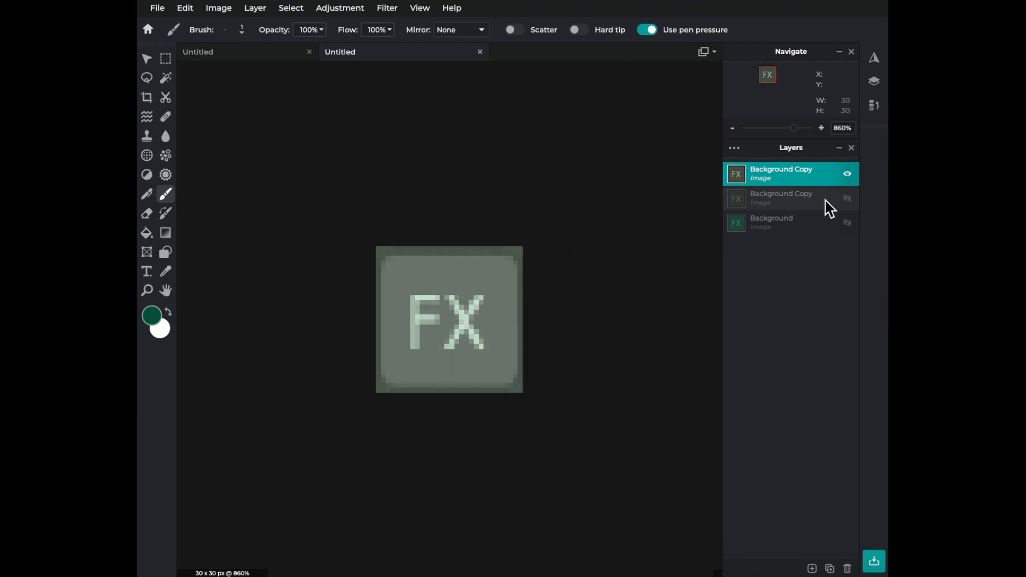
- Compare the green, dark grey and light grey button versions by showing each layer on its own
click(848, 173)
click(847, 224)
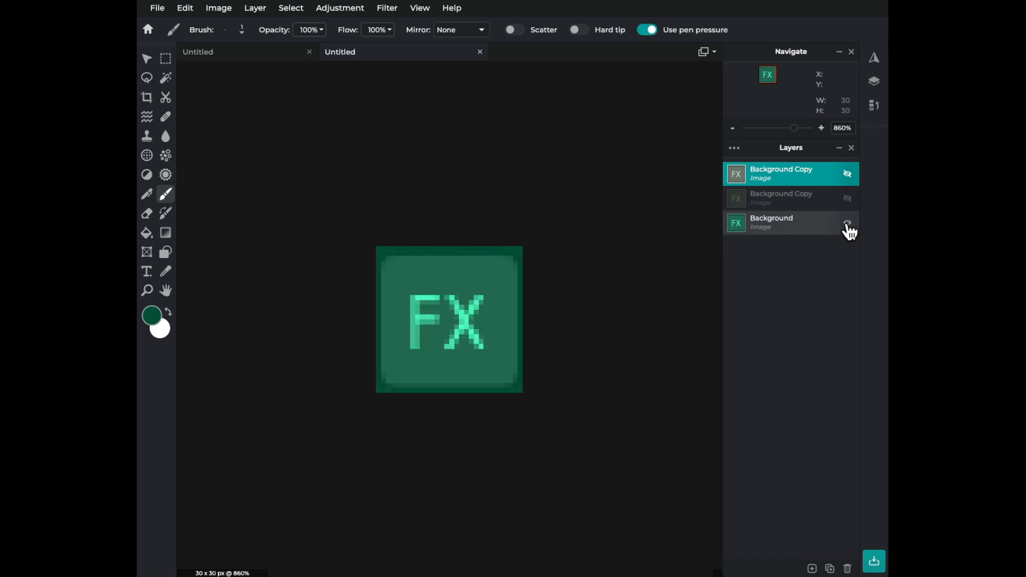
click(848, 224)
click(847, 199)
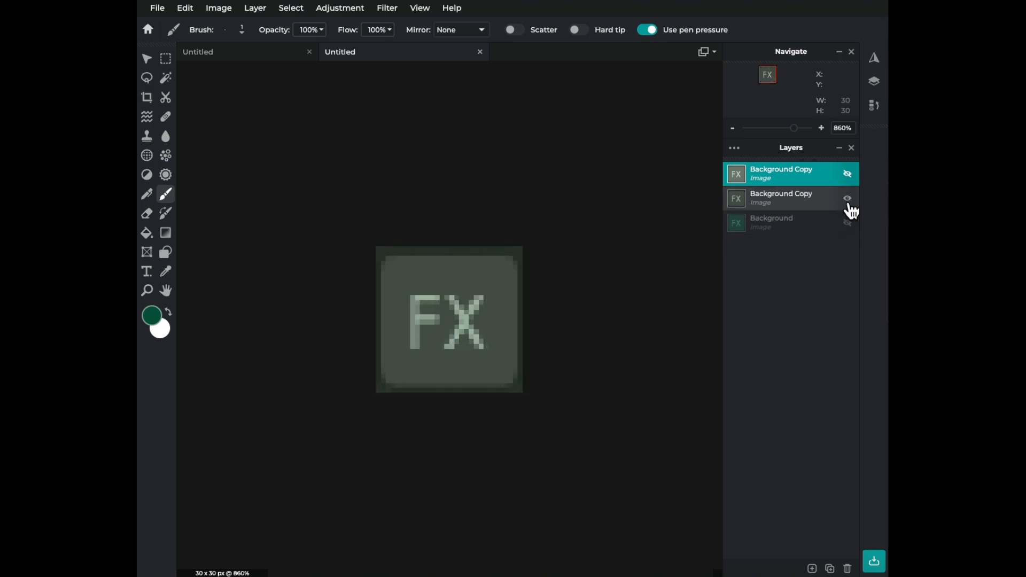
click(848, 198)
click(848, 173)
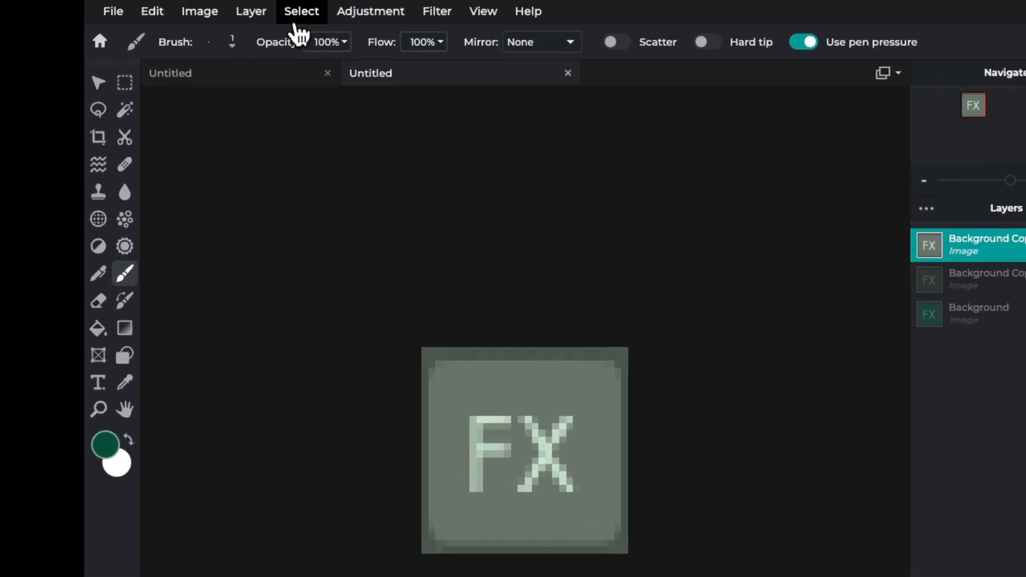
- Widen the canvas to 90 px with the anchor at the middle left
click(220, 9)
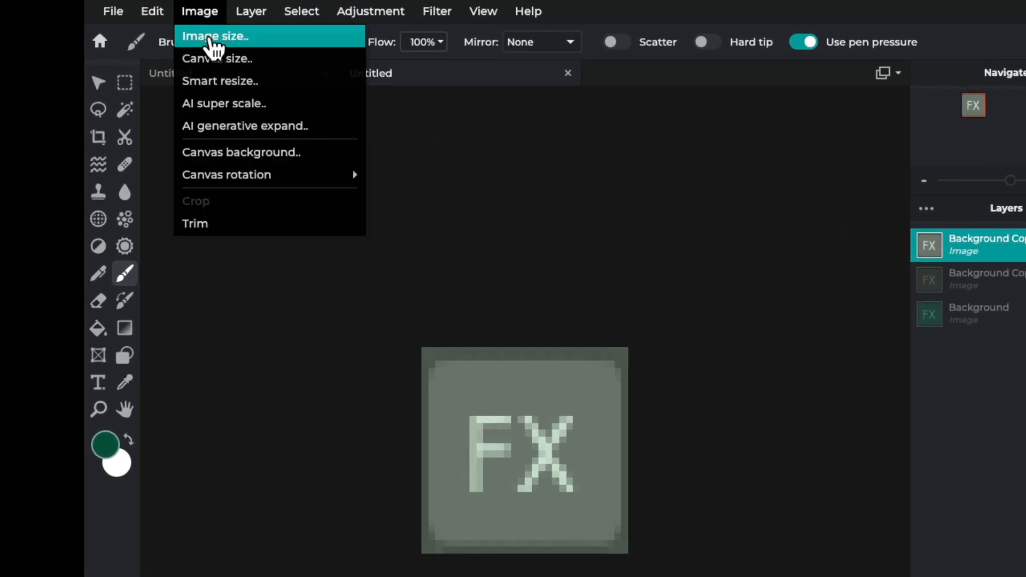
click(202, 62)
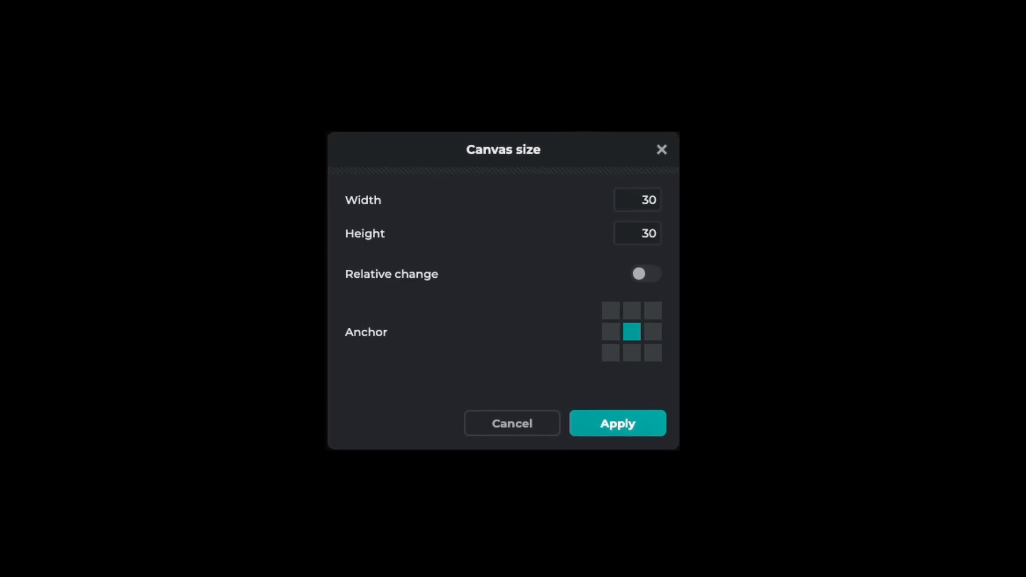
click(611, 332)
key(BackSpace)
key(BackSpace)
text(90)
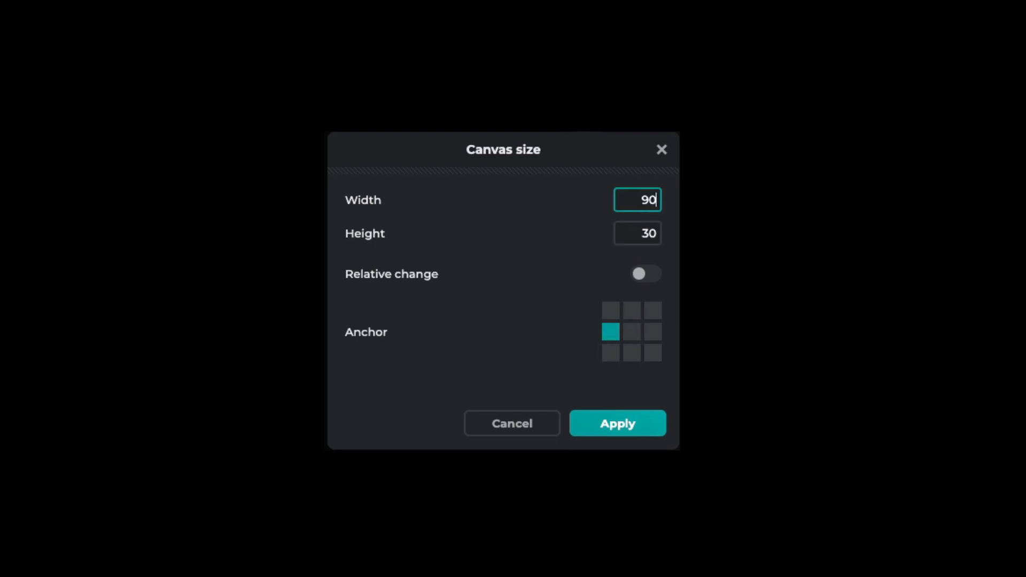
click(619, 425)
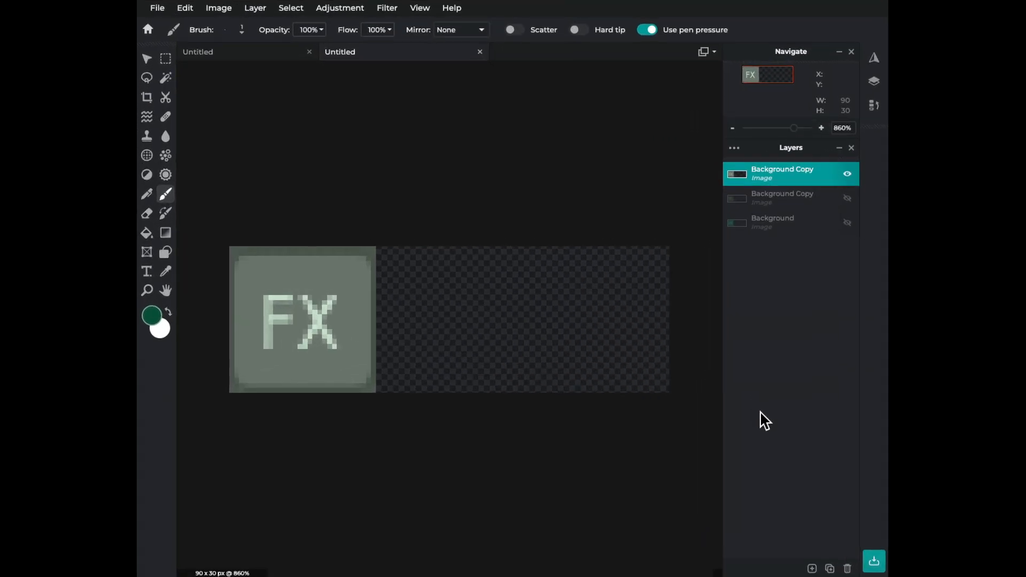
- Show all three layers and arrange them side by side at Y 0: dark grey at X 0, light grey at X 30, green at X 60
click(847, 198)
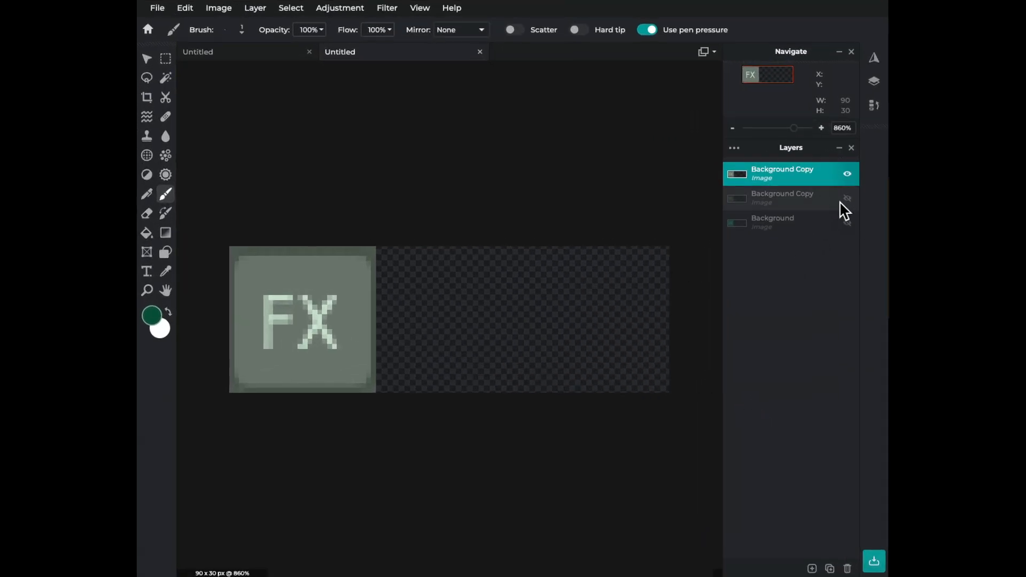
click(848, 223)
key(v)
drag(309, 308, 445, 307)
drag(338, 297, 609, 285)
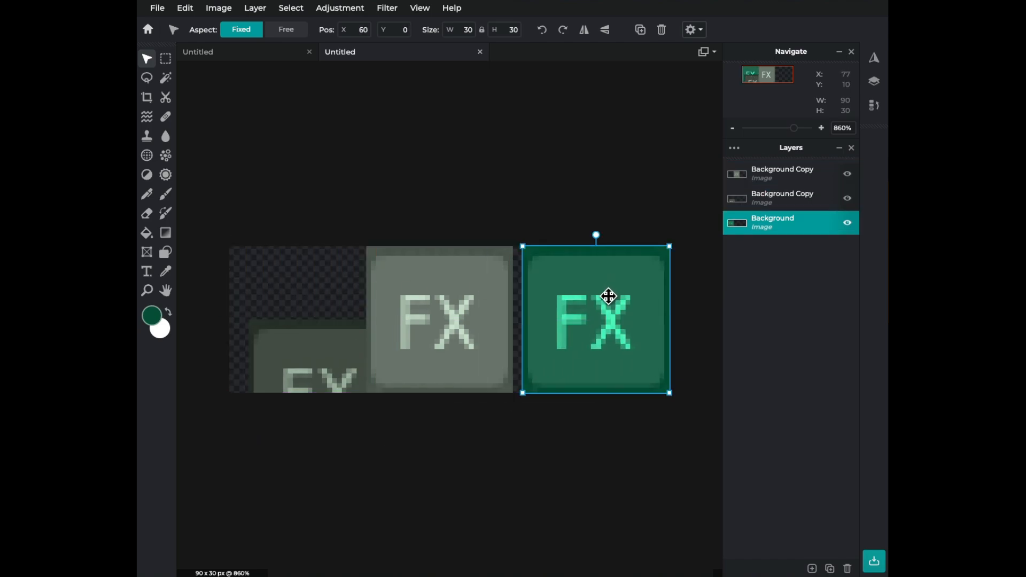
drag(424, 284, 435, 282)
drag(339, 339, 319, 266)
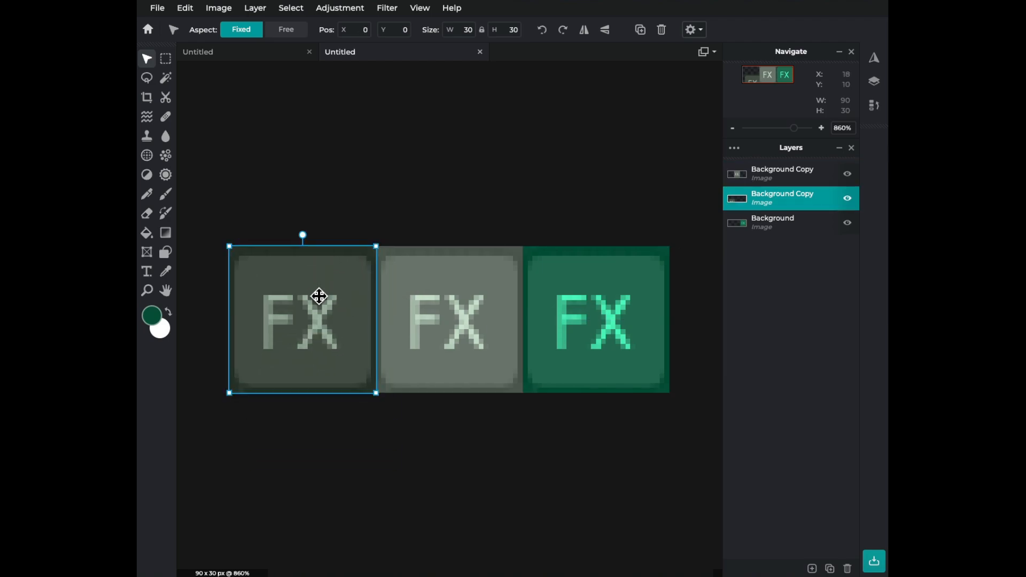
click(446, 293)
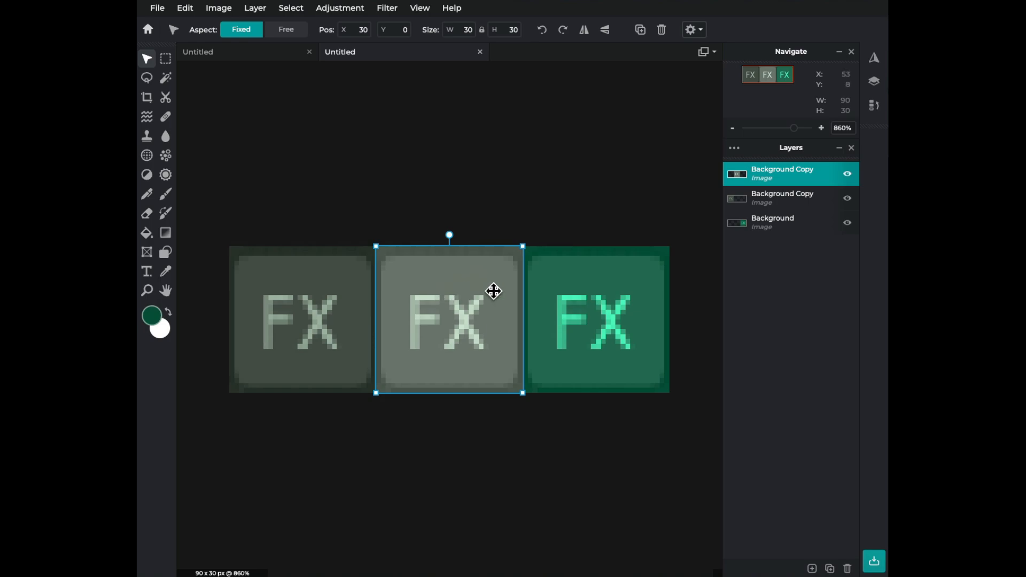
- Deselect the layers and save the three-state icon strip as a PNG named "fx button"
click(585, 289)
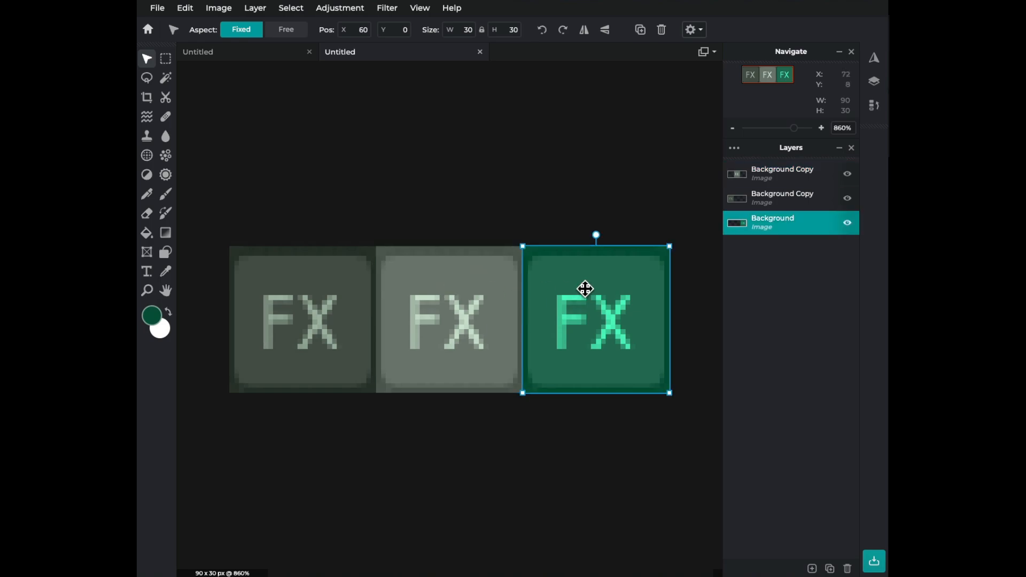
click(557, 178)
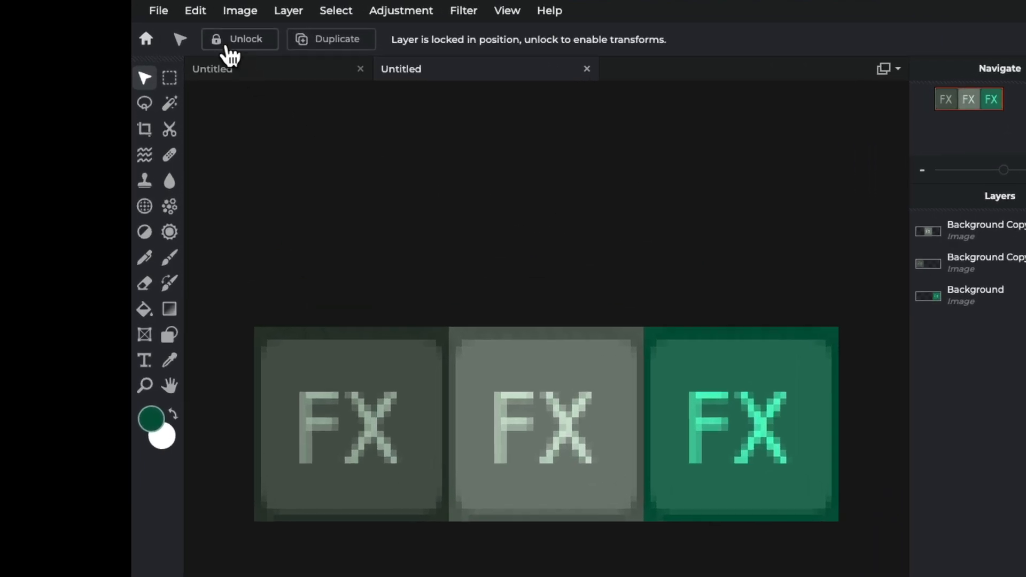
click(157, 7)
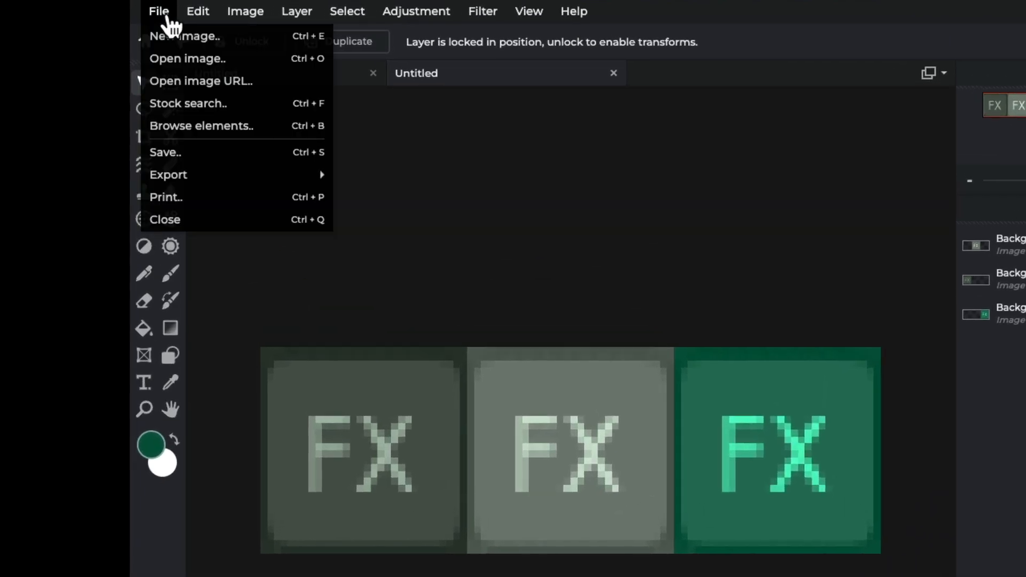
click(162, 153)
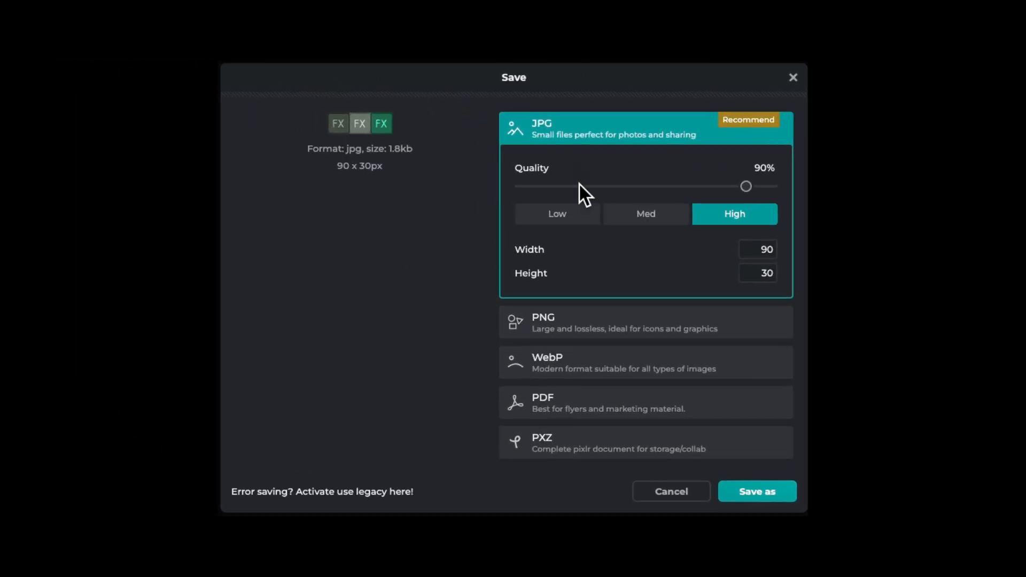
click(593, 329)
text(fx button)
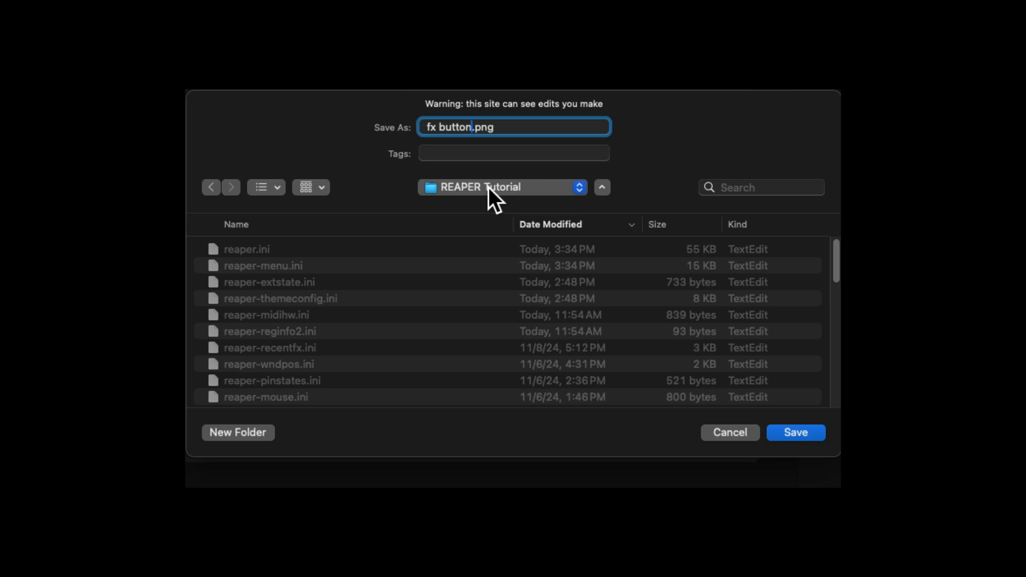
- Sort the REAPER Tutorial folder by name and choose its Data/toolbar_icons subfolder as the PNG's save location
scroll(460, 268, down, 2)
click(424, 226)
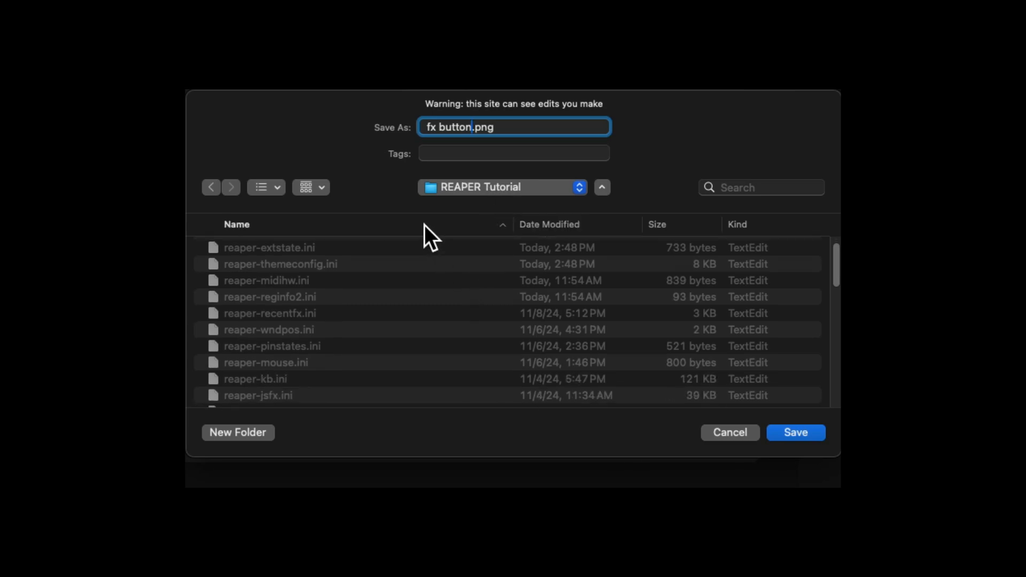
scroll(453, 314, down, 2)
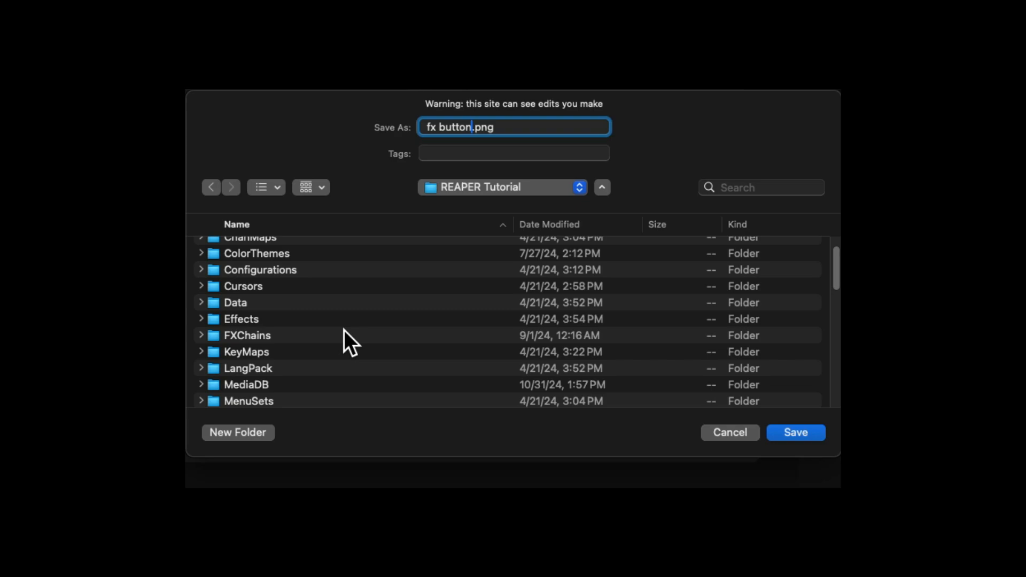
click(286, 307)
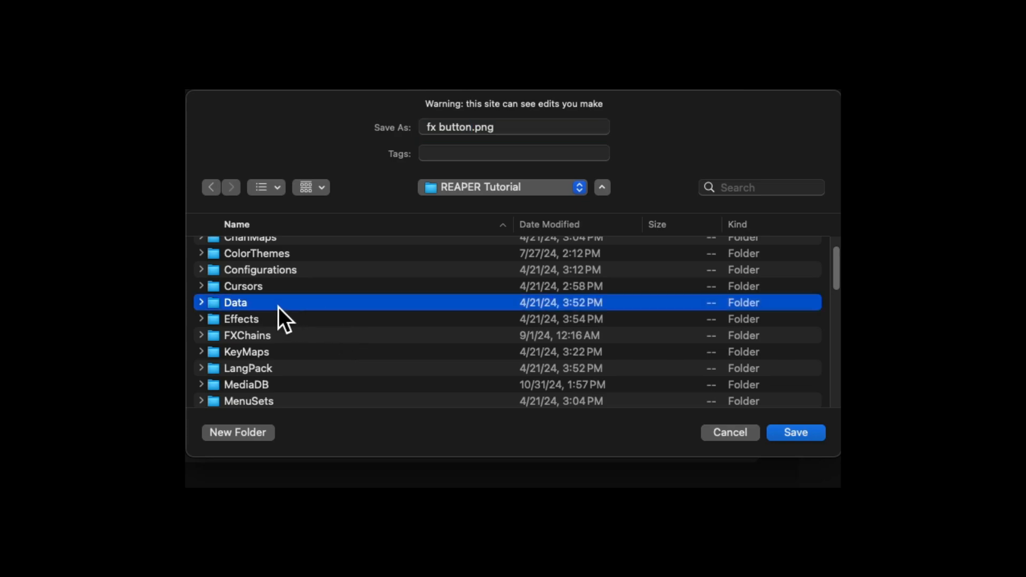
double_click(239, 305)
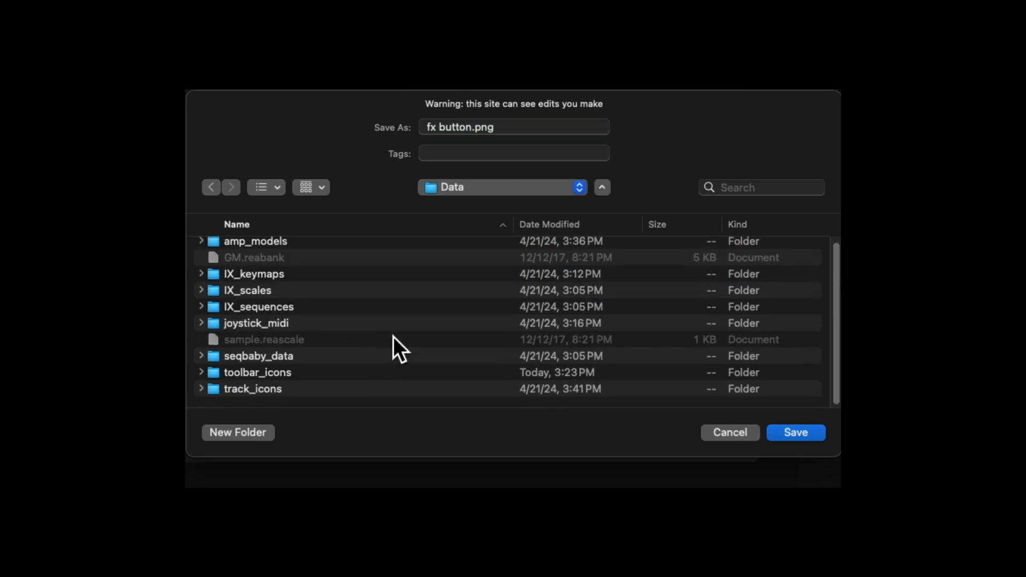
click(297, 374)
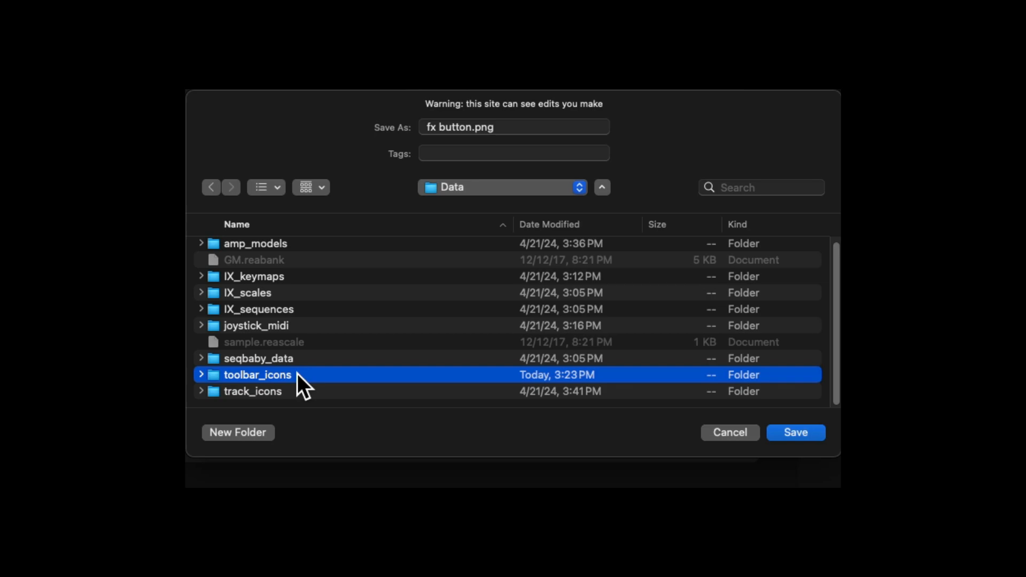
double_click(297, 373)
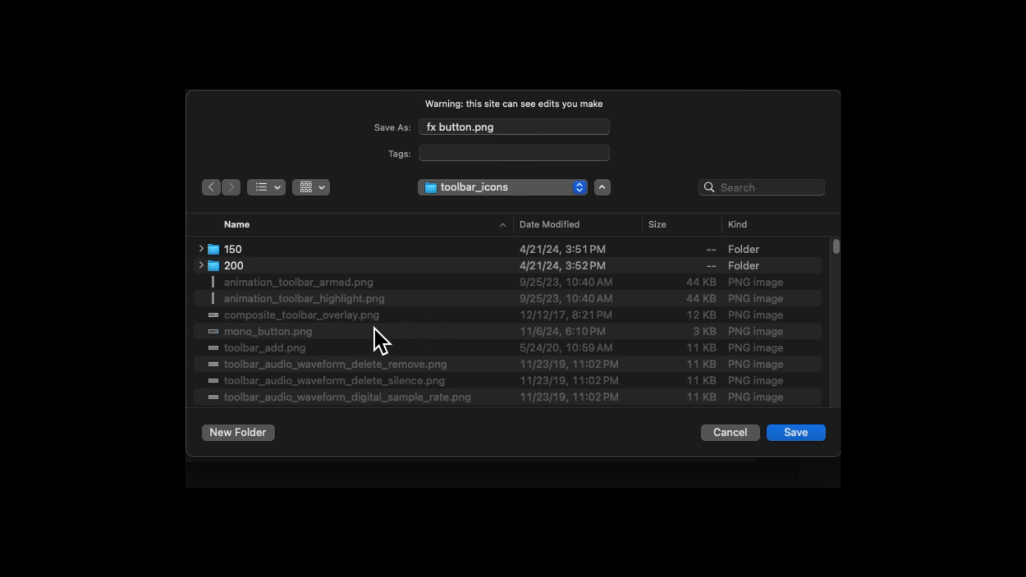
scroll(398, 332, down, 7)
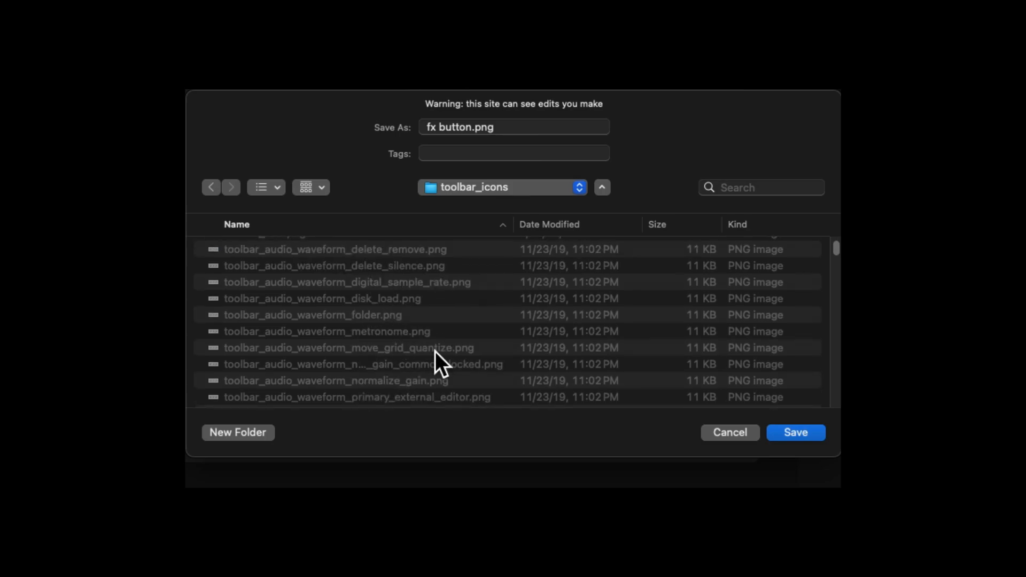
scroll(435, 351, up, 5)
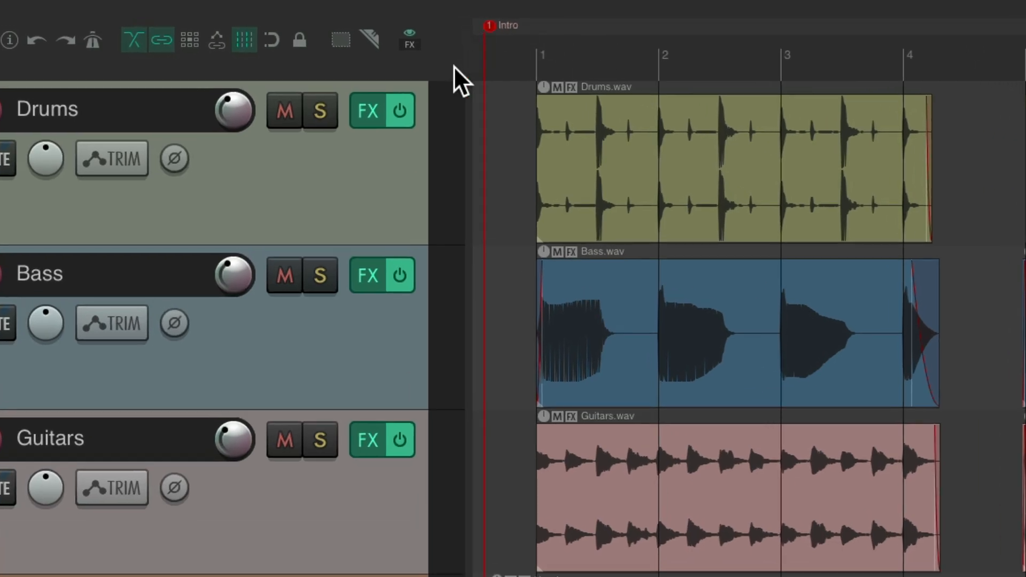
- Switch to REAPER and assign the custom FX icon, filtered by "fx", to the main toolbar's Show FX inserts in TCP button
right_click(454, 66)
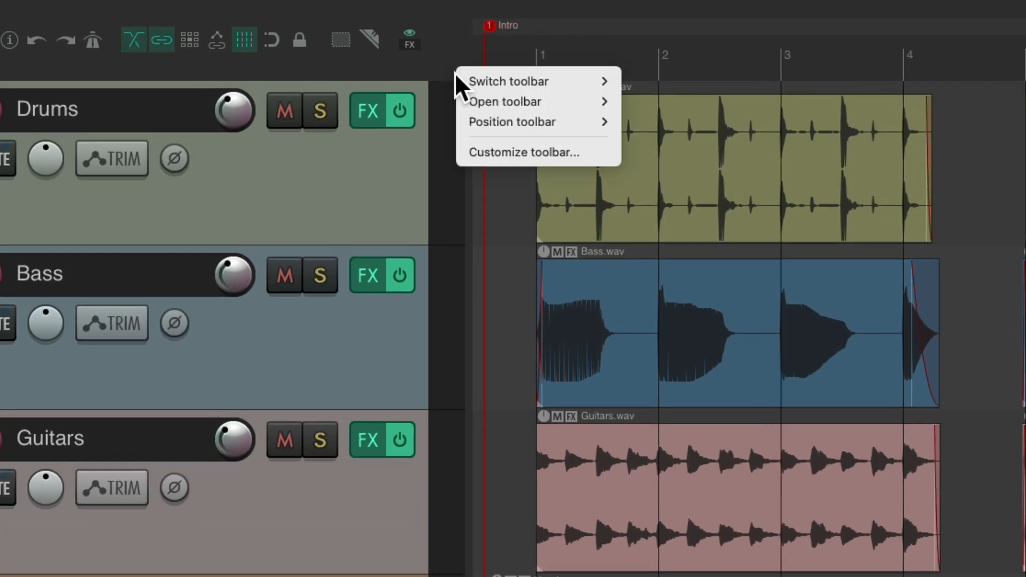
click(523, 153)
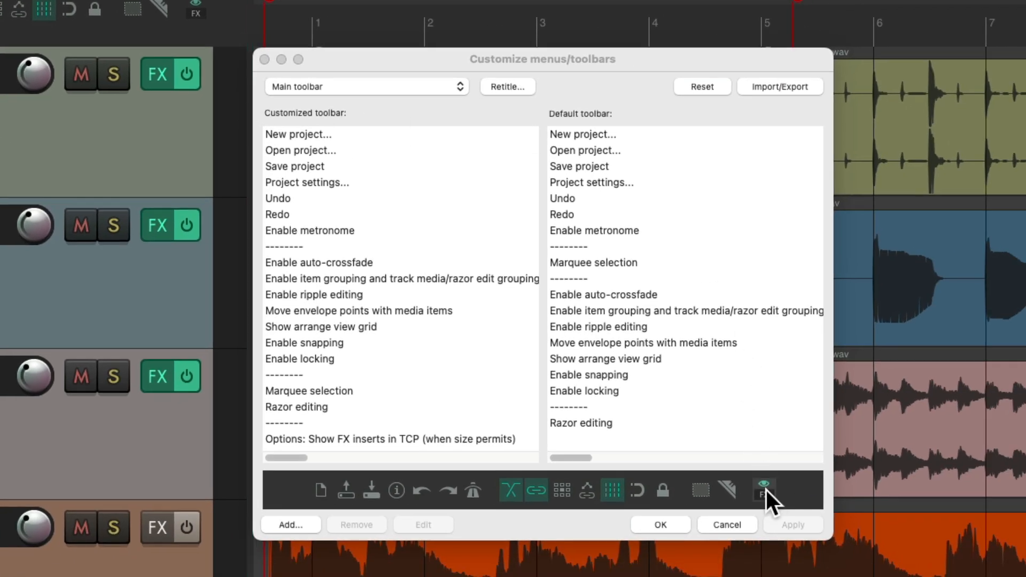
click(765, 490)
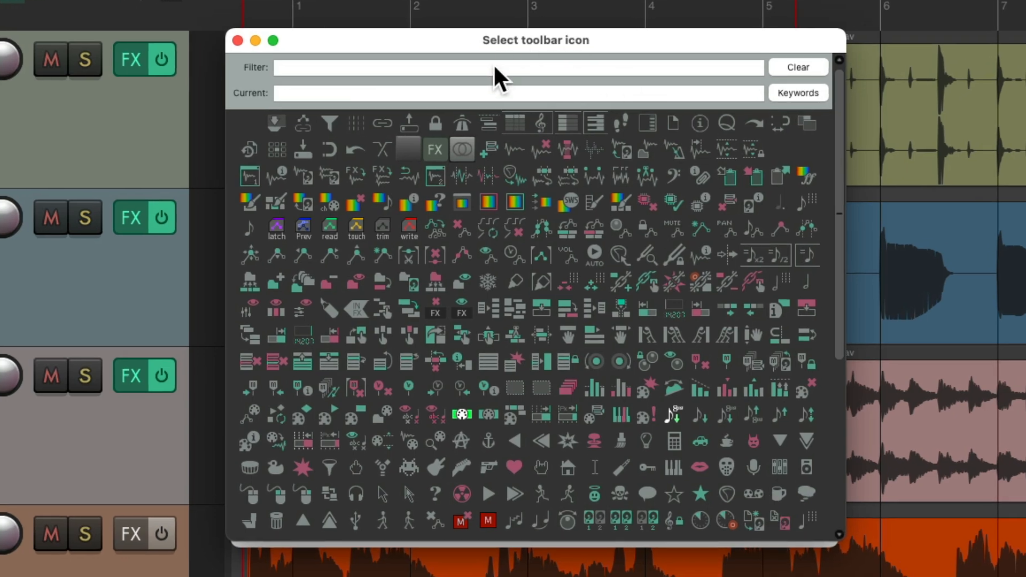
click(494, 68)
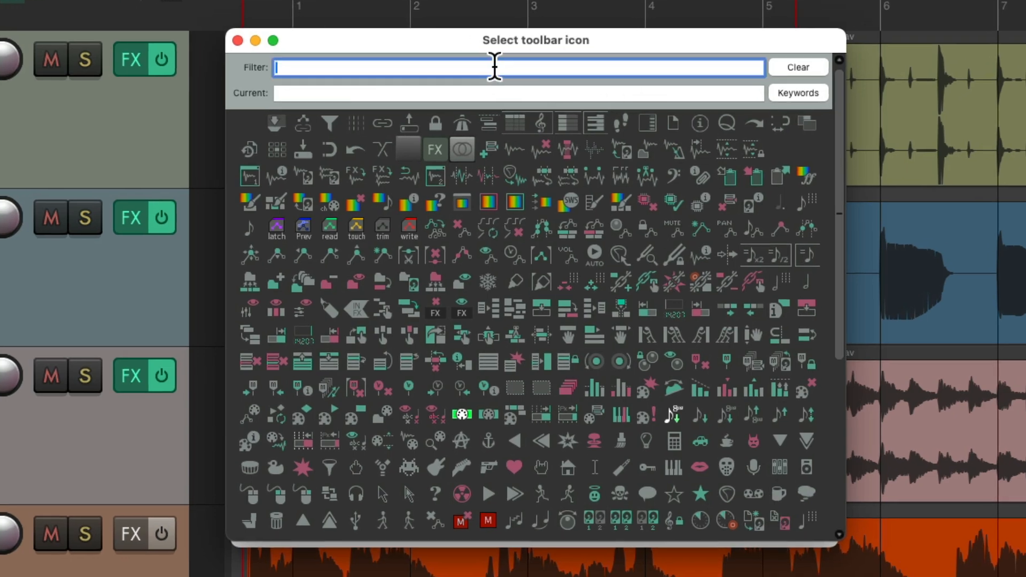
text(fx)
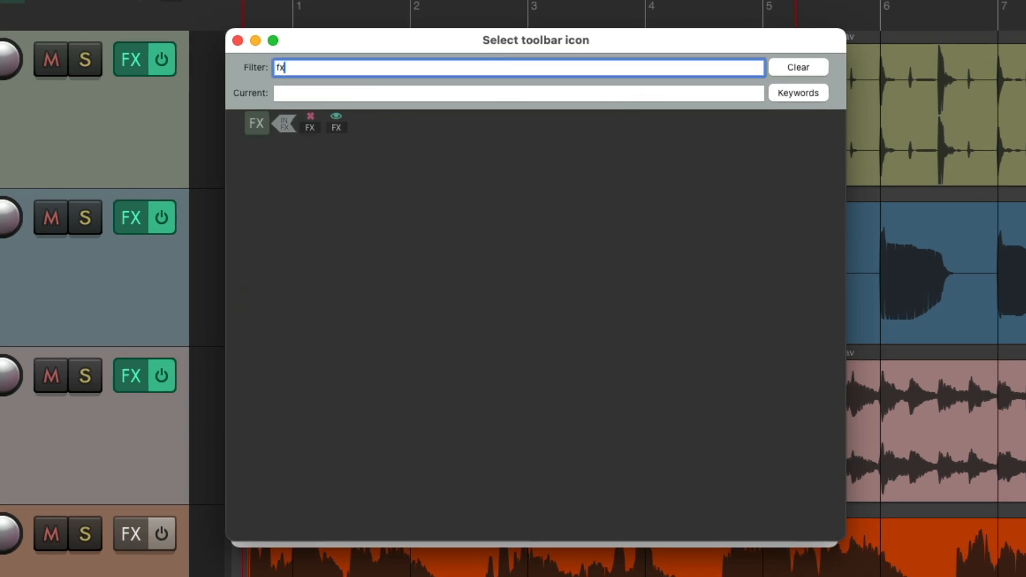
click(262, 120)
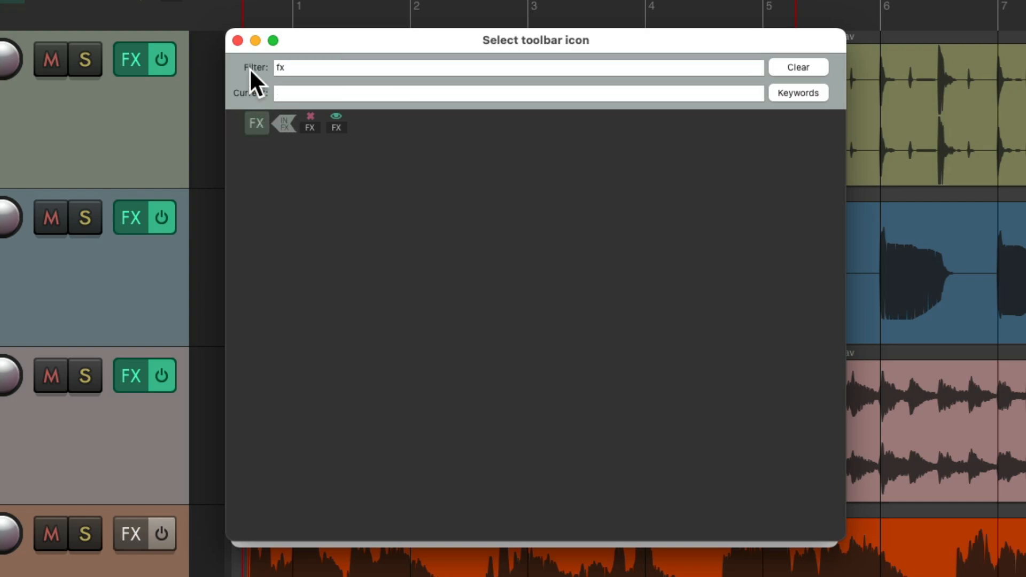
click(238, 40)
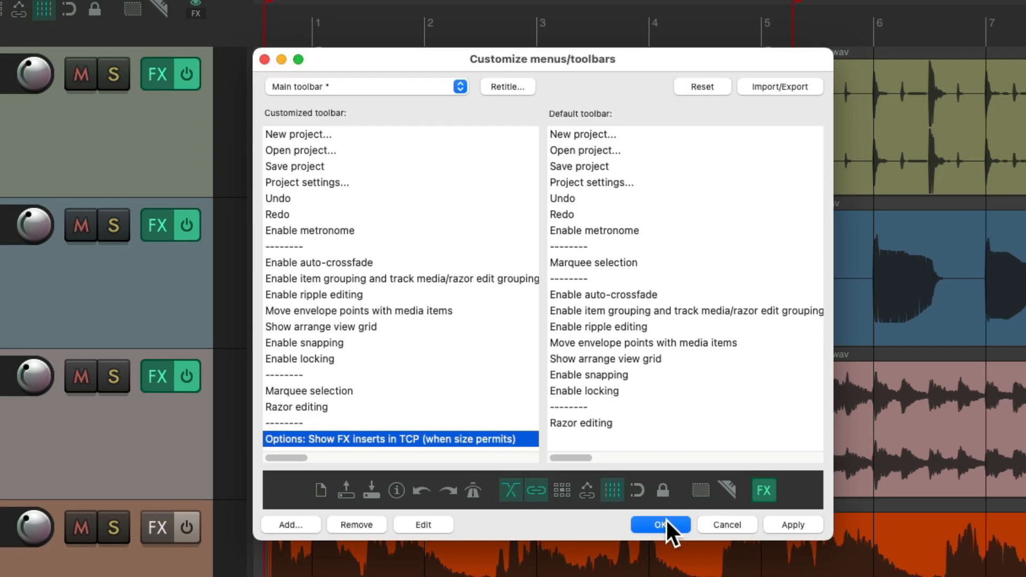
click(665, 523)
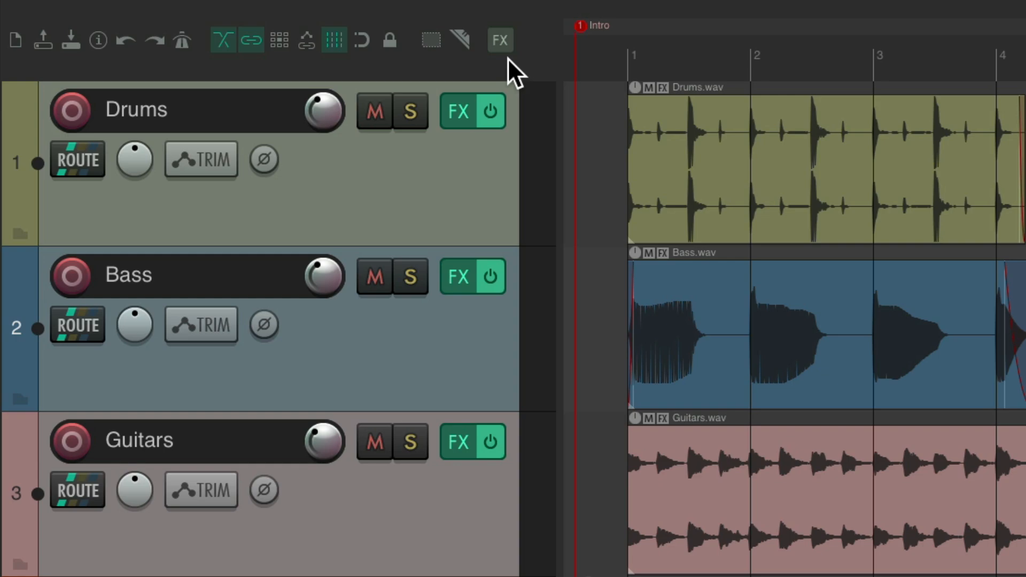
- Test the new FX toolbar button by repeatedly showing and hiding the FX inserts in the track panels
click(501, 39)
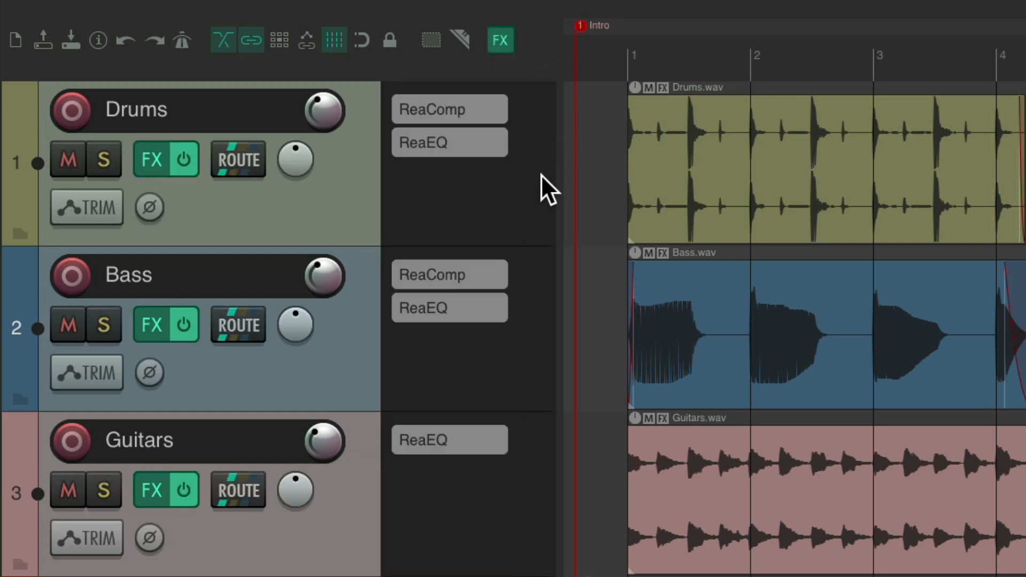
click(505, 40)
click(503, 40)
click(502, 40)
click(503, 40)
click(509, 43)
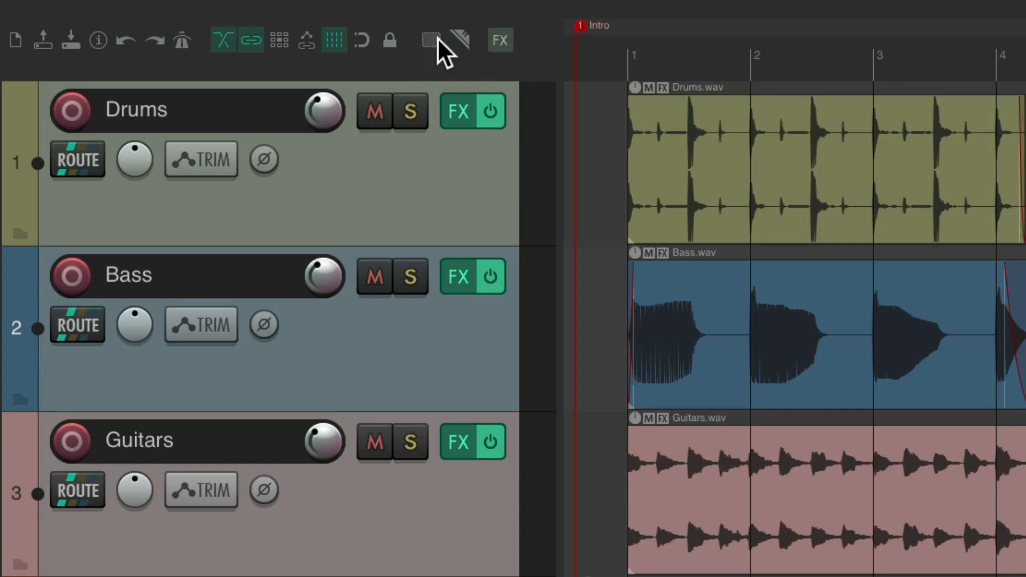
click(503, 38)
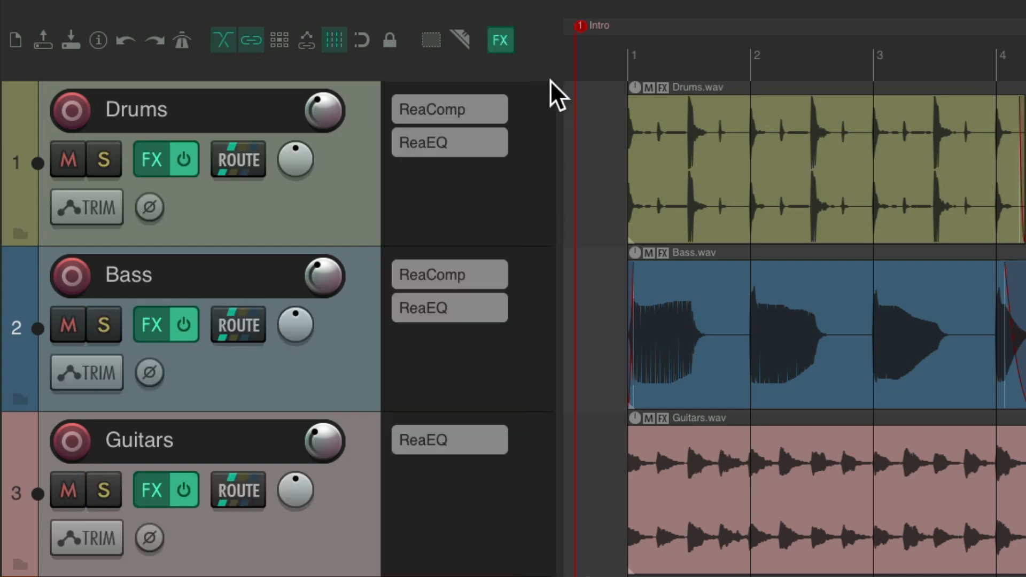
click(502, 39)
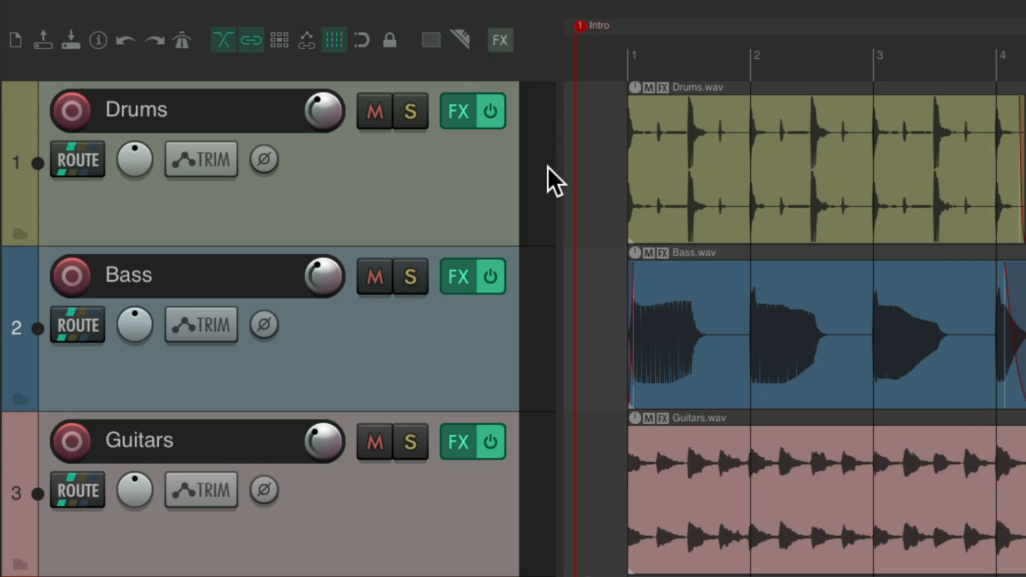